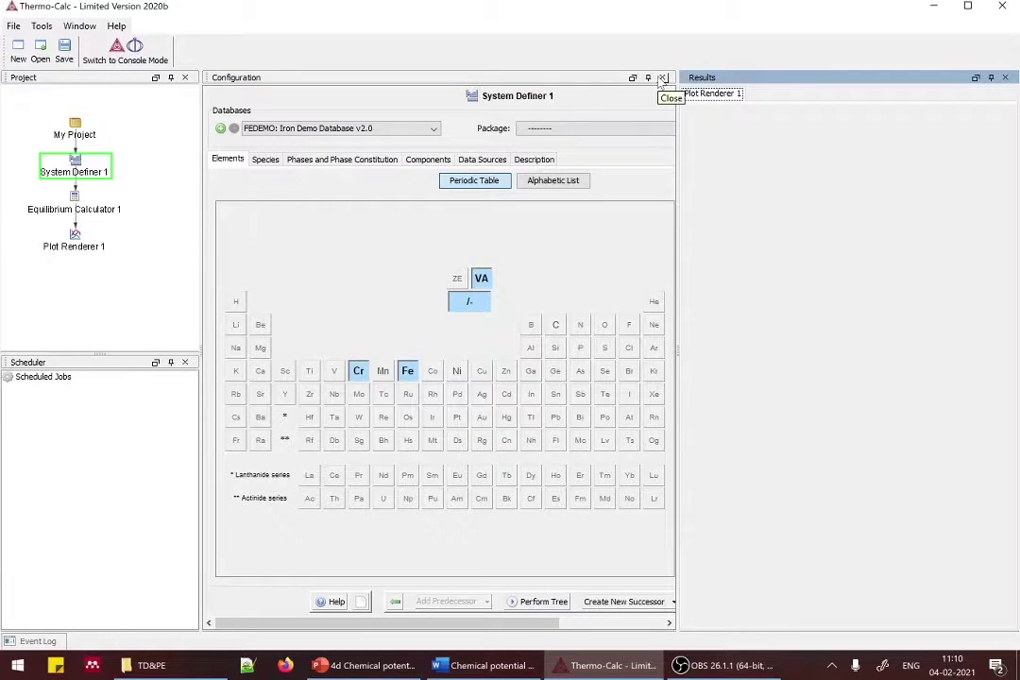
Step: Start a new project without saving the current one and create a Phase Diagram calculation from its template
left_click(14, 26)
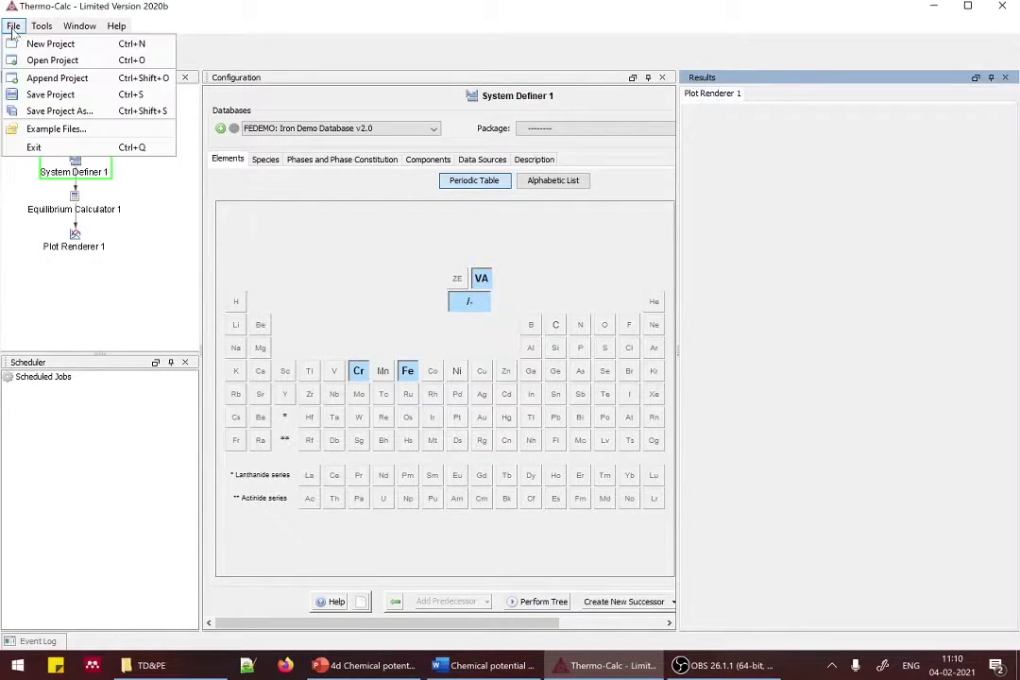
left_click(35, 45)
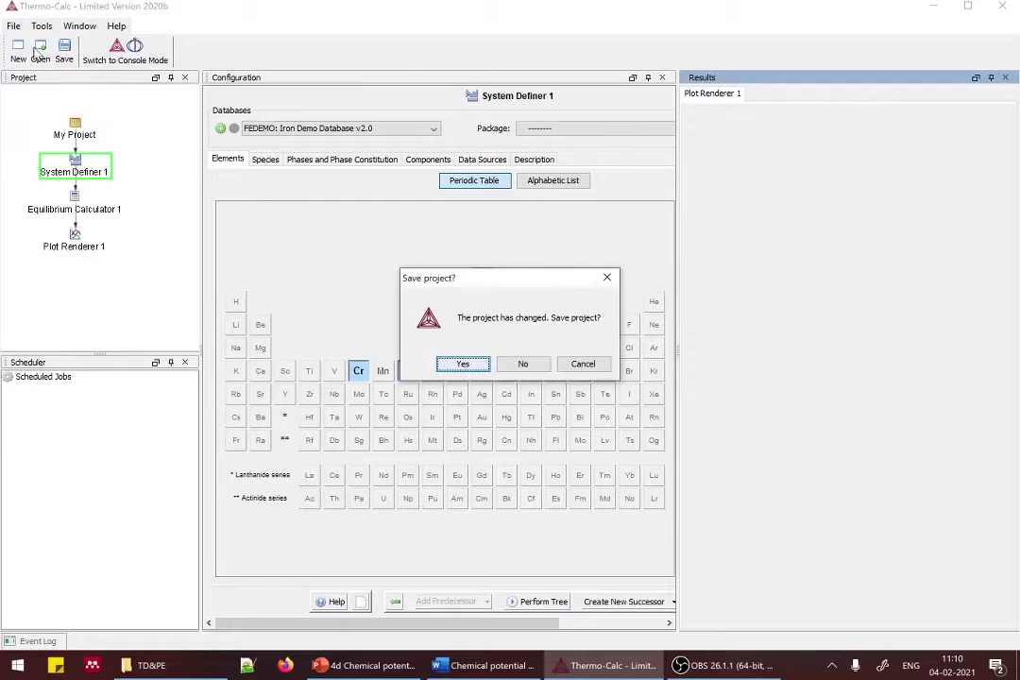
left_click(542, 367)
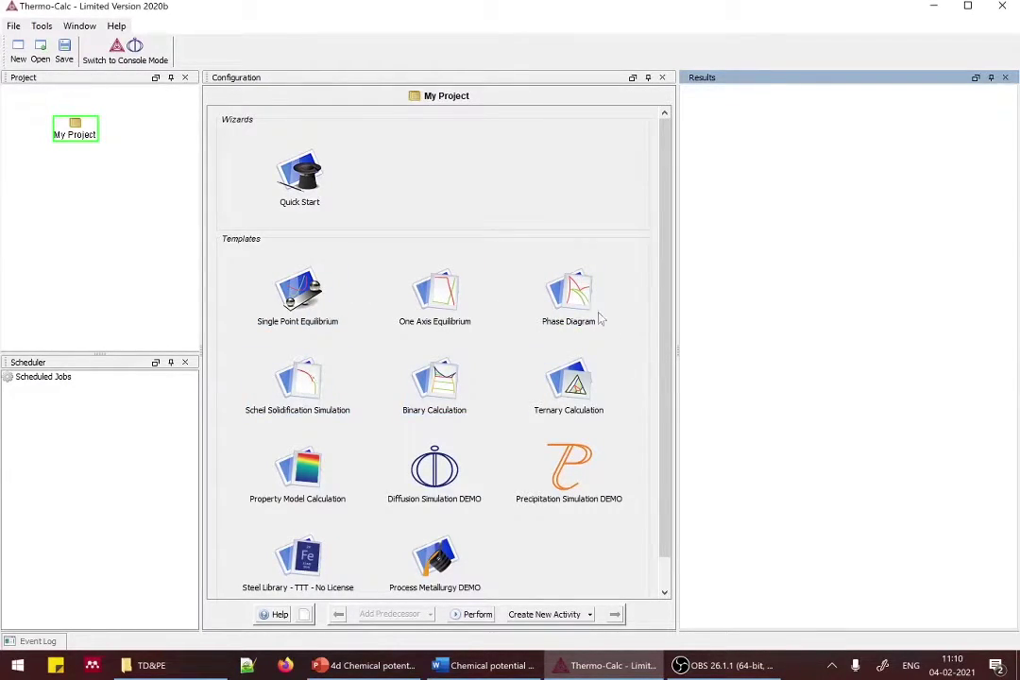
left_click(574, 288)
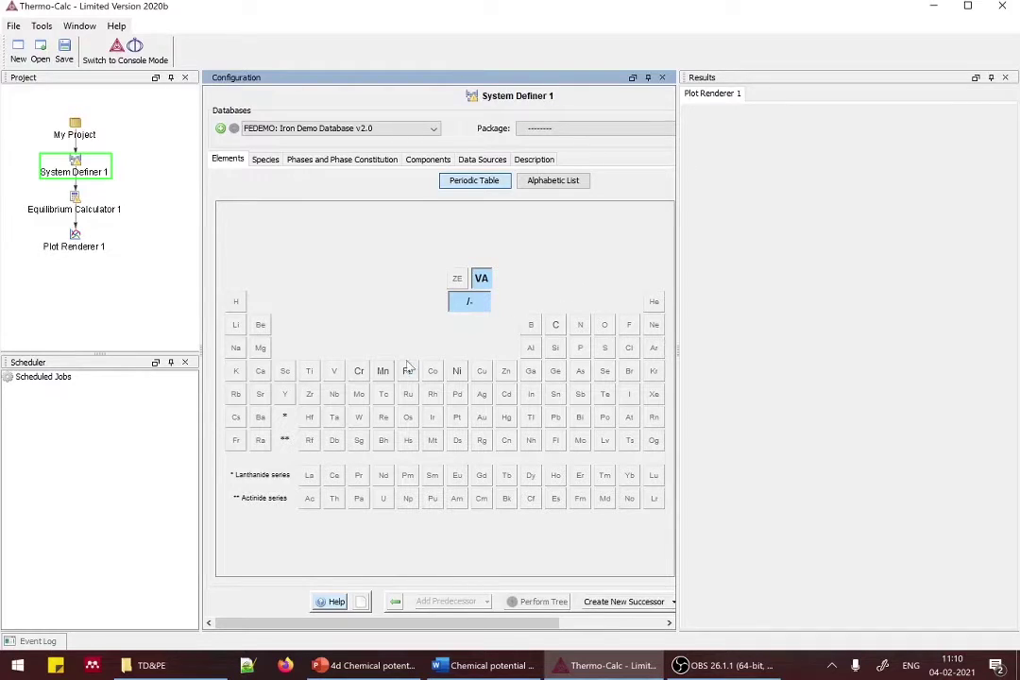
Step: Select Cr and Fe as the system's elements, calculate the phase diagram, and widen the results area to show the whole plot
left_click(361, 372)
left_click(407, 371)
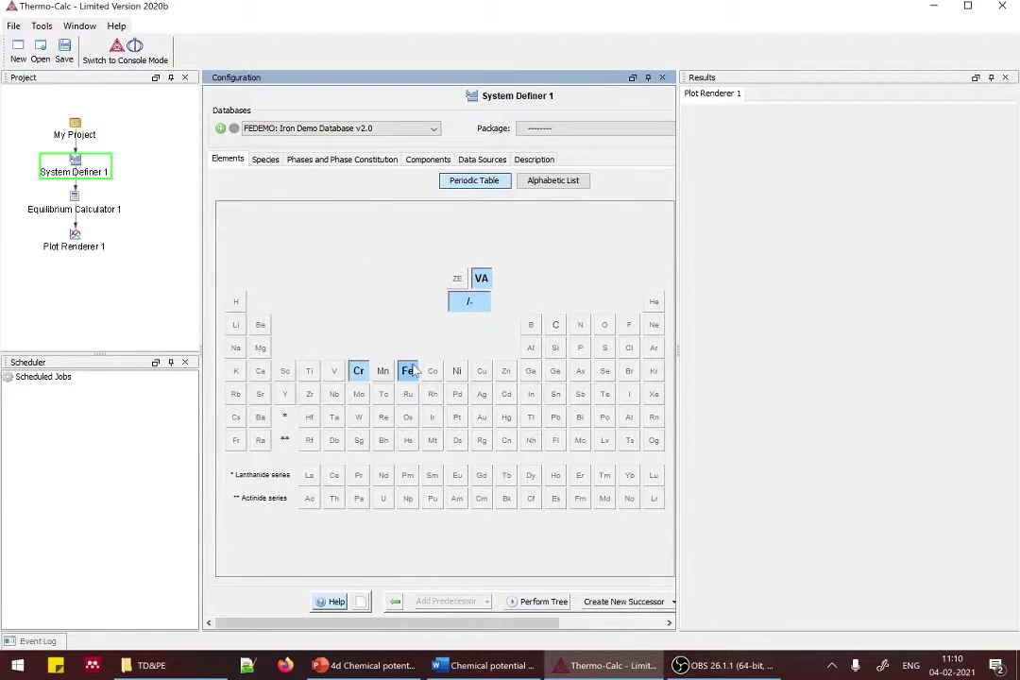
left_click(547, 332)
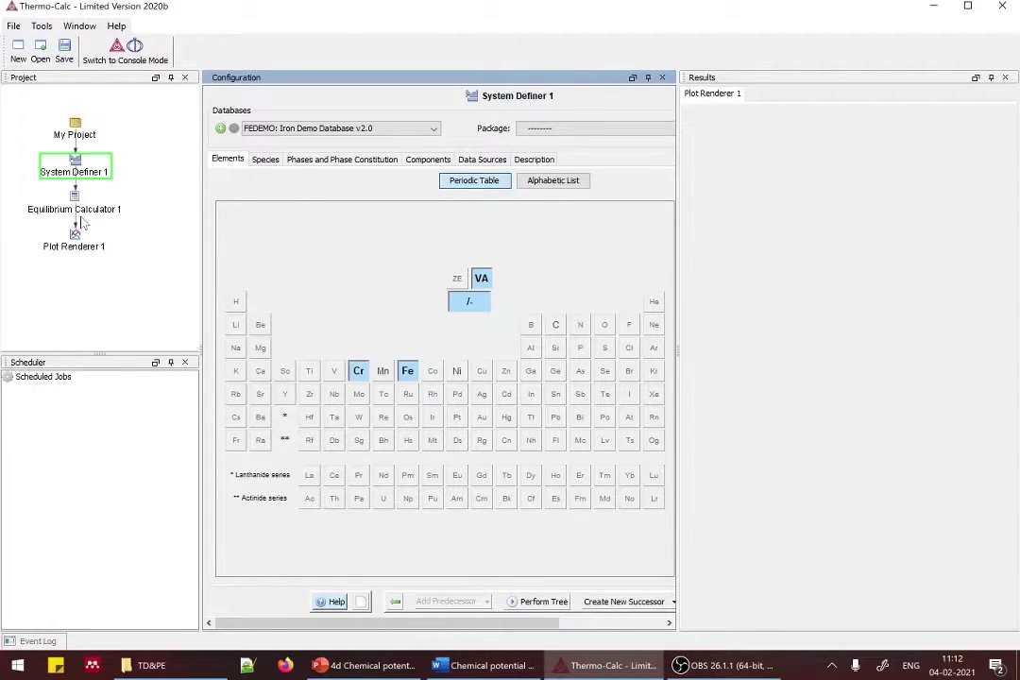
left_click(530, 604)
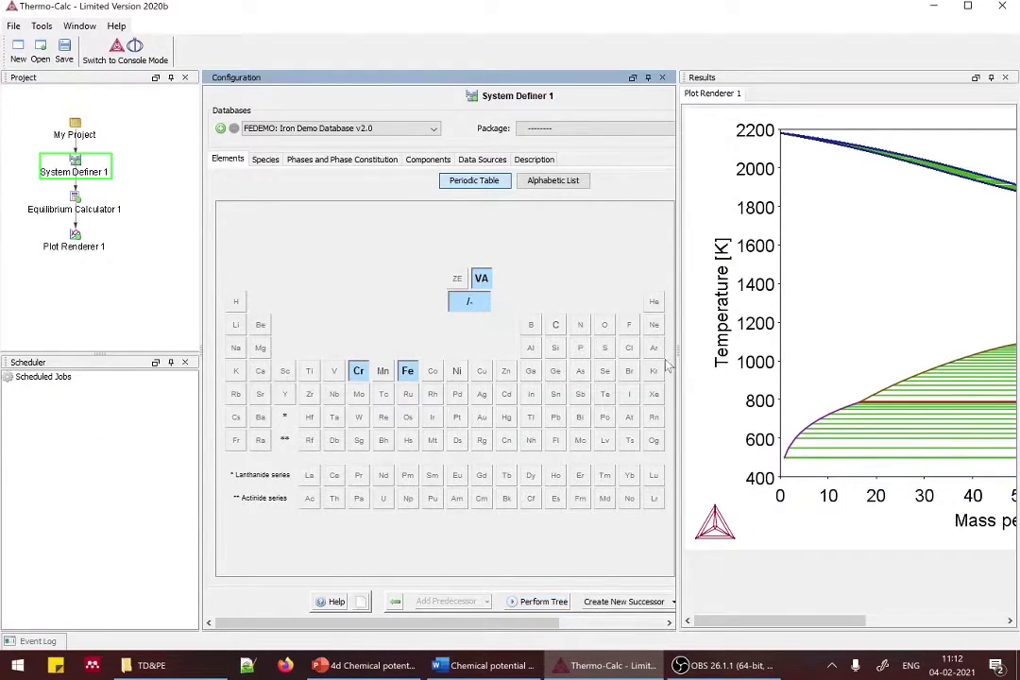
left_click_drag(676, 348, 367, 369)
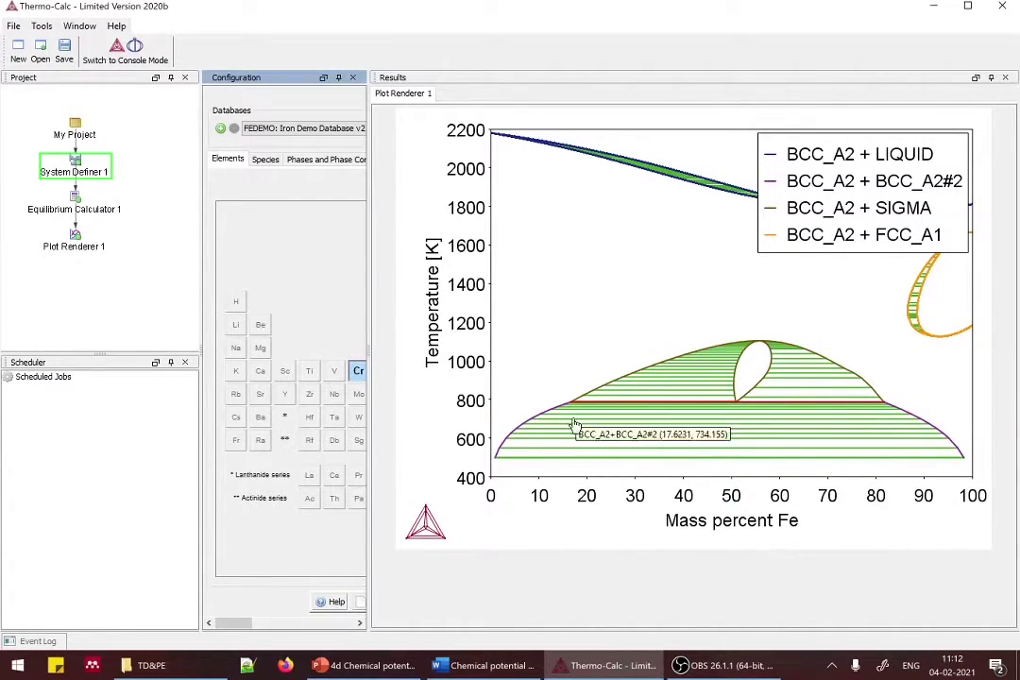
Step: Add an FCC_A1 label to the phase diagram inside the loop near the Fe-rich side
right_click(958, 297)
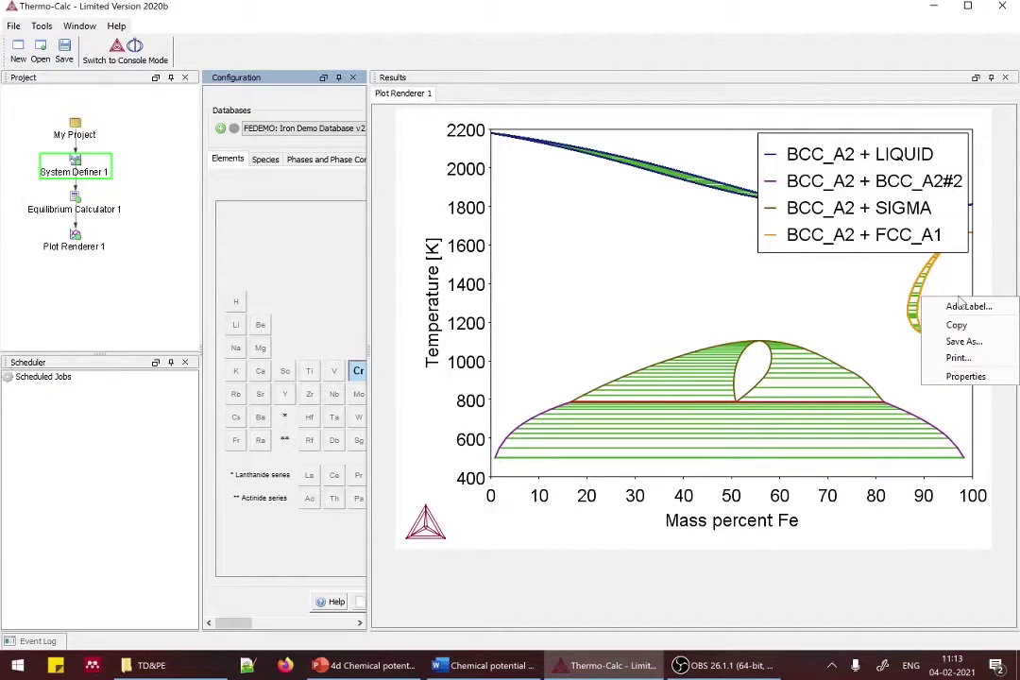
left_click(961, 308)
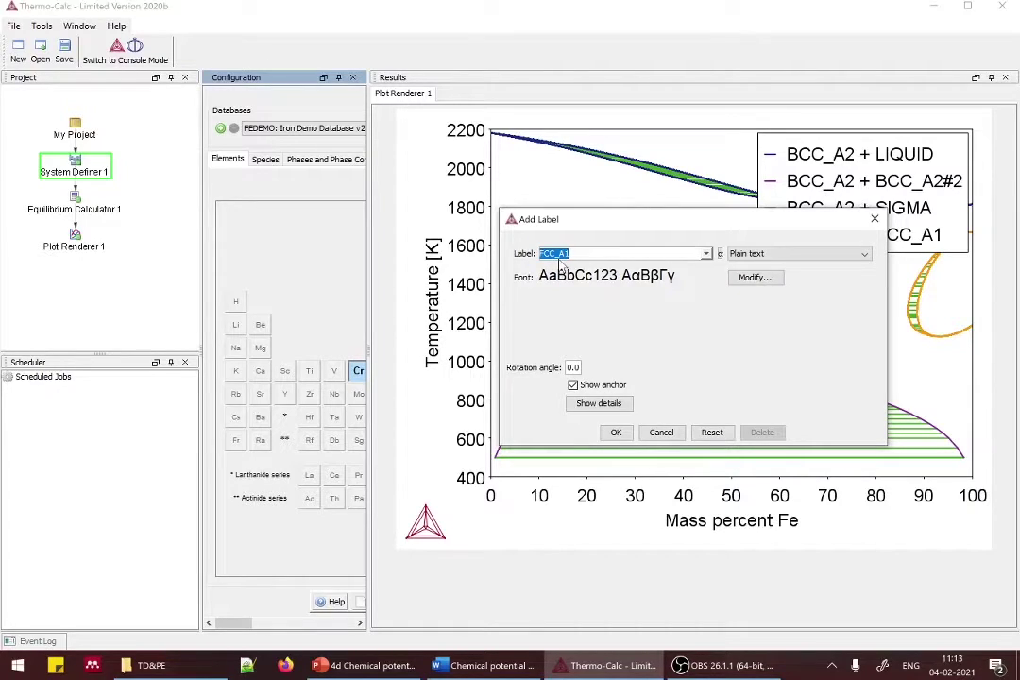
left_click(569, 253)
left_click(616, 433)
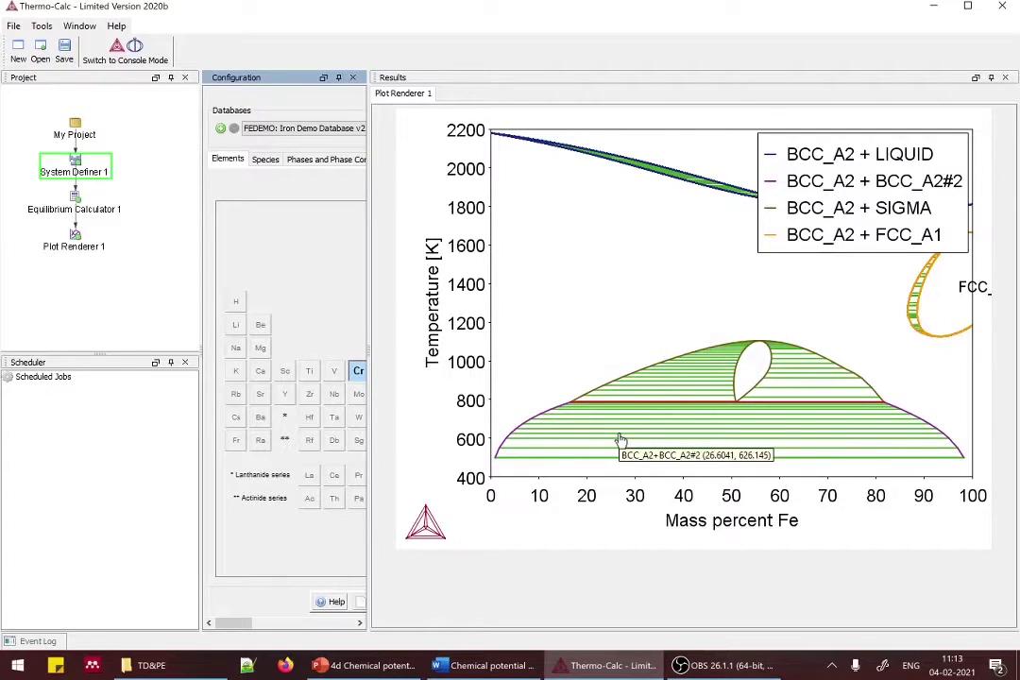
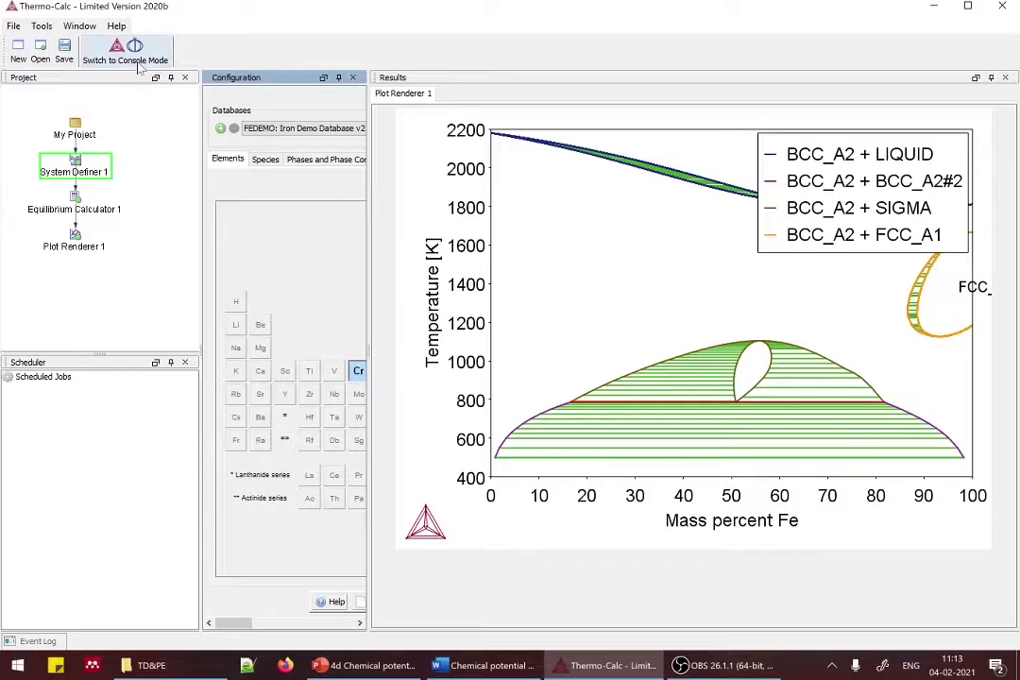
Step: Switch to Console Mode and set the log file with the command "set-log-file fe cr"
left_click(133, 59)
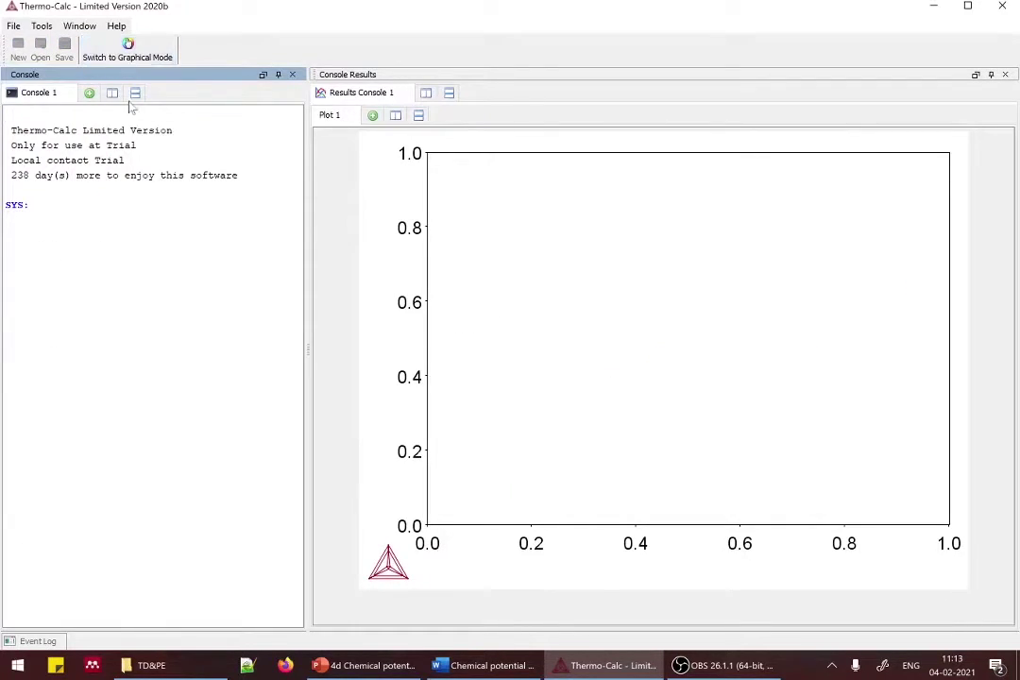
left_click(59, 217)
type("set-log-file")
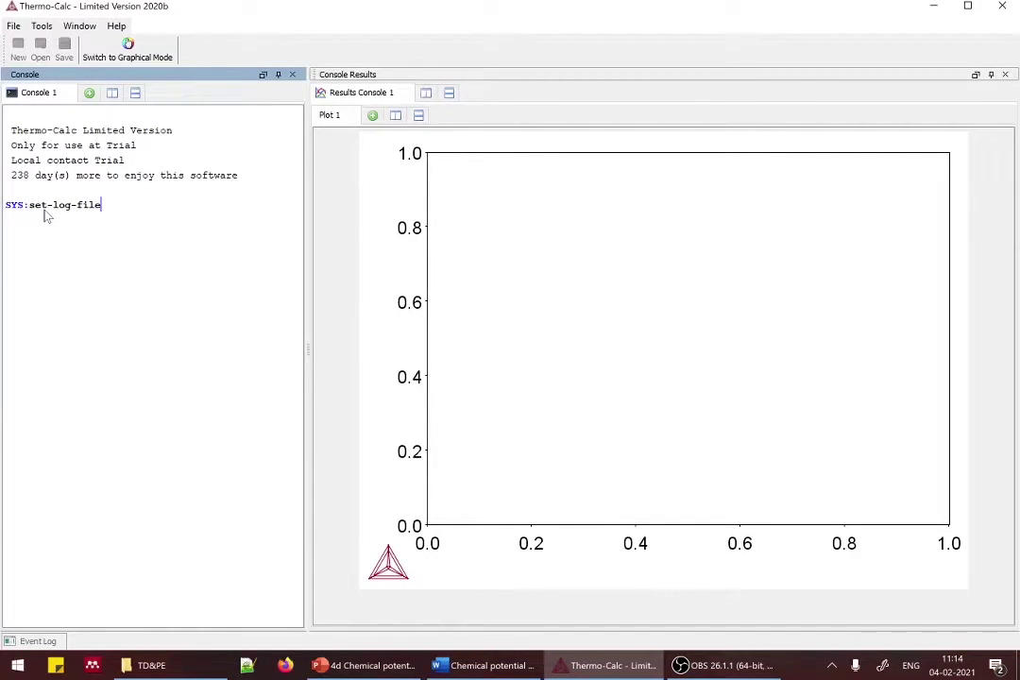
type(" fe cr")
key("Return")
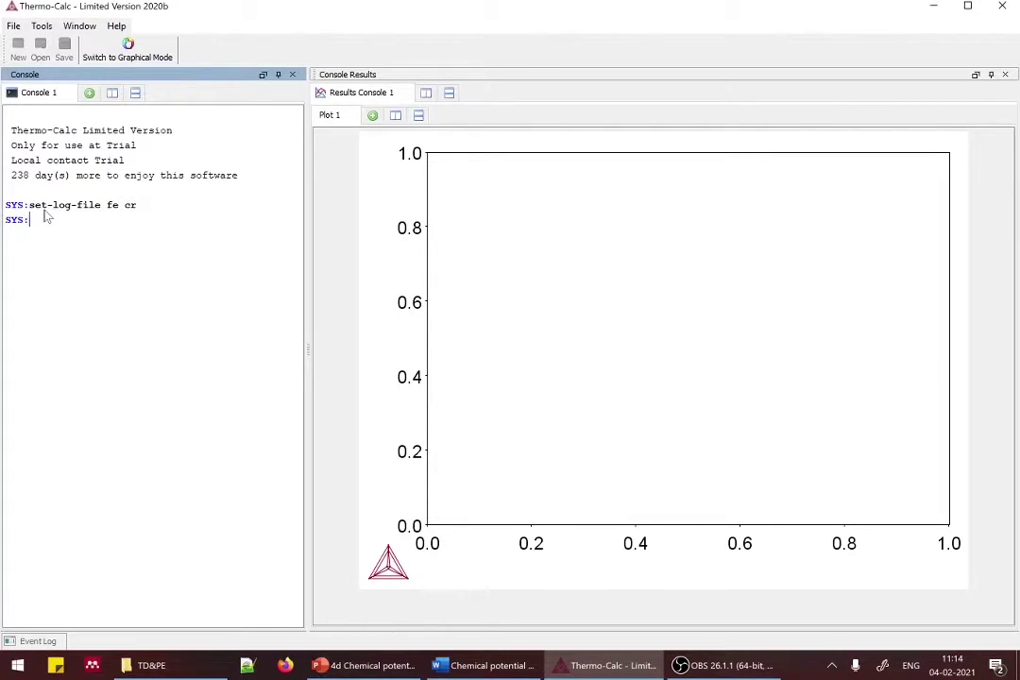
Step: Check the default directory for Console Mode in the program options, leaving the settings as they are
left_click(43, 27)
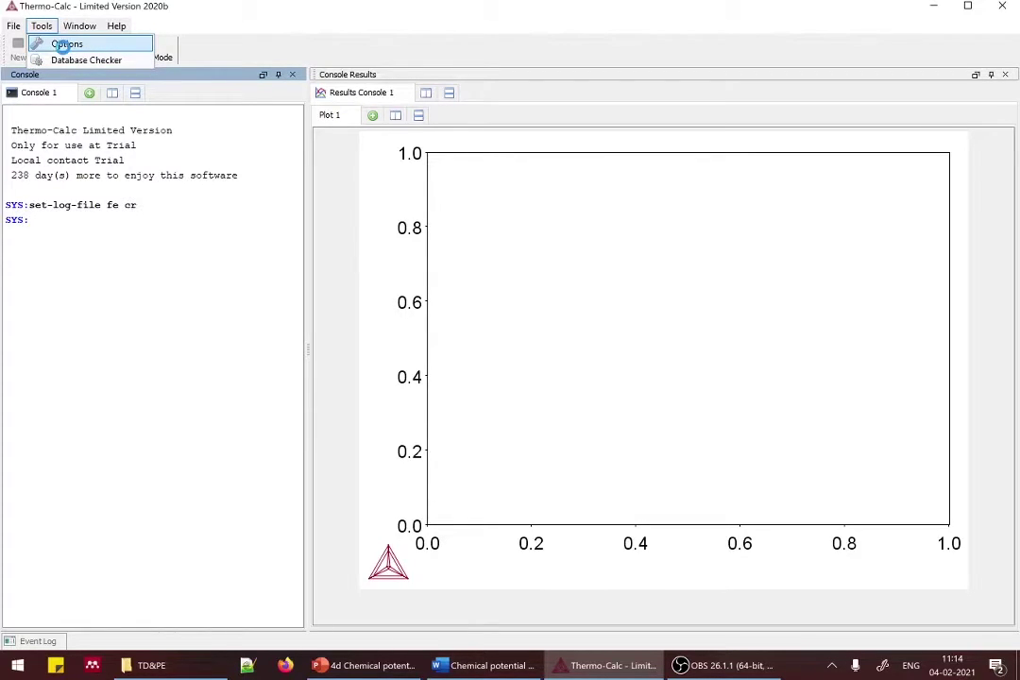
left_click(61, 45)
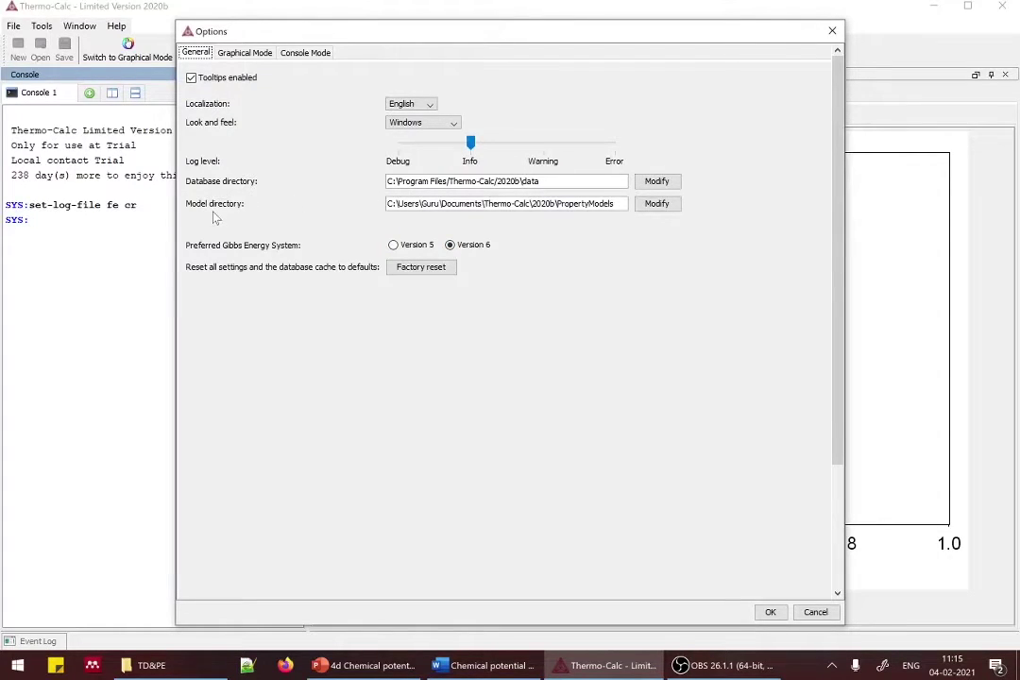
left_click(304, 54)
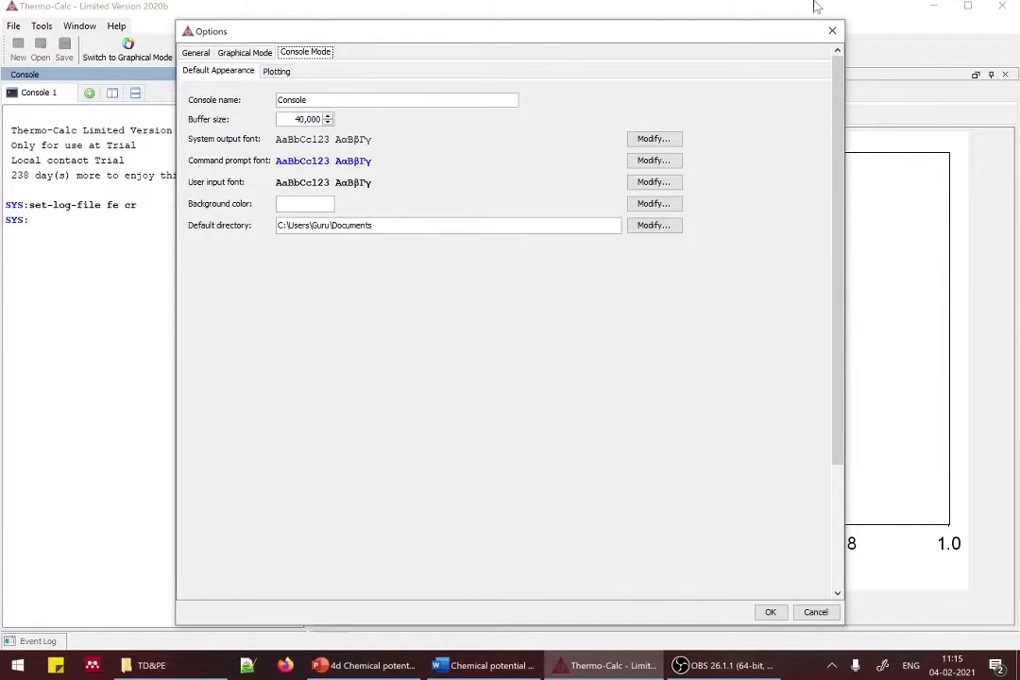
left_click(833, 31)
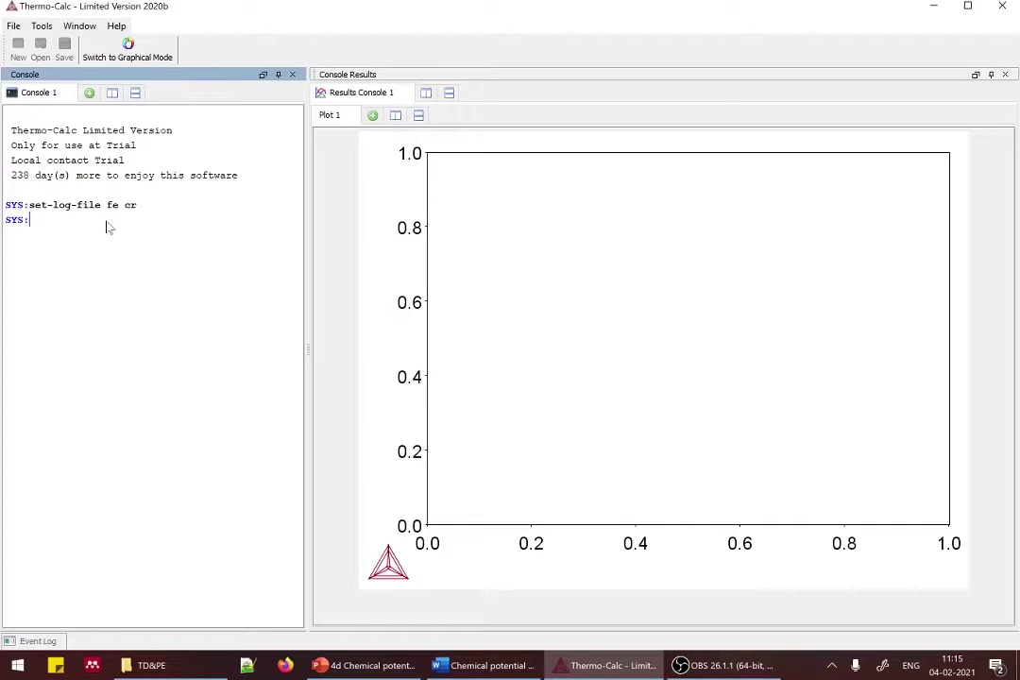
Step: List the commands available at the SYS prompt
type("?")
key("Return")
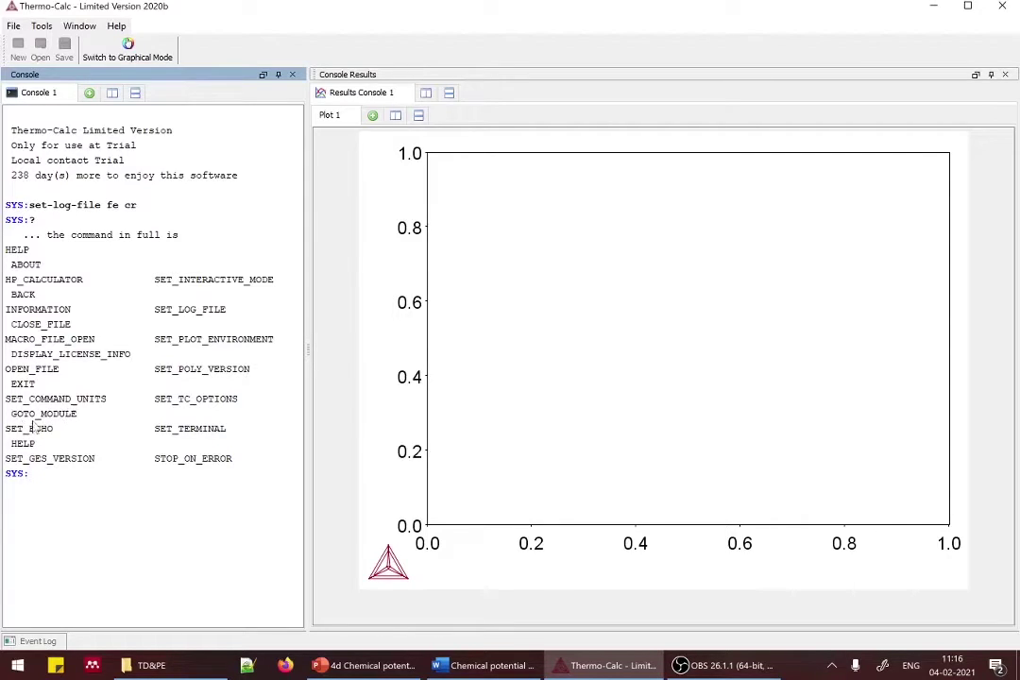
type("go")
type("data")
key("BackSpace")
key("BackSpace")
key("BackSpace")
key("BackSpace")
key("BackSpace")
key("BackSpace")
key("BackSpace")
Step: Run goto-module and enter the database module
type("goto-module")
key("Return")
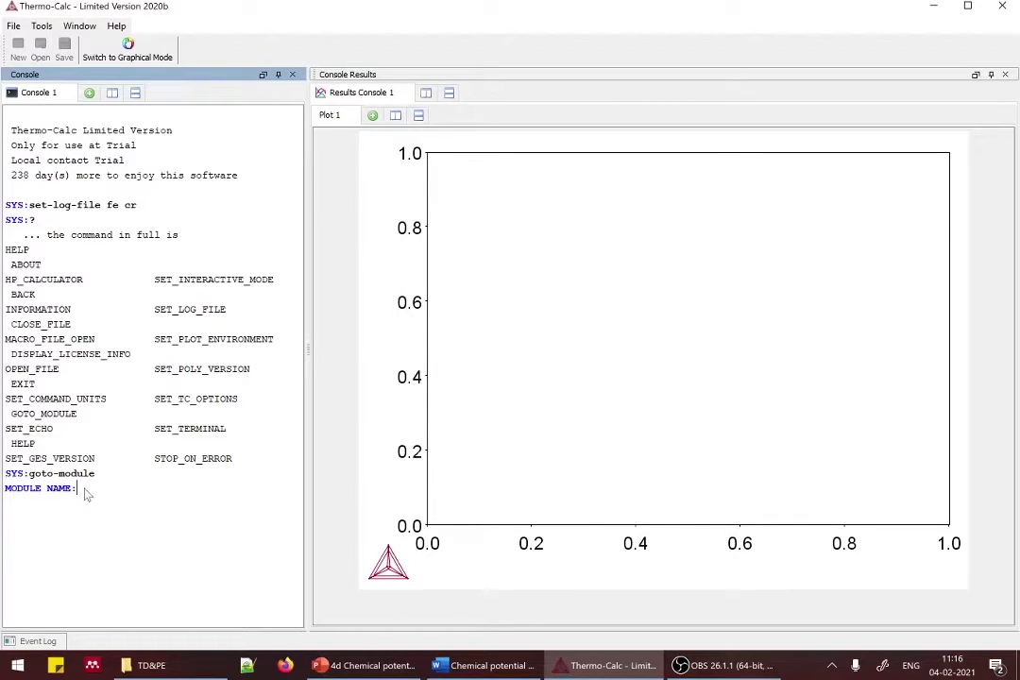
type("database")
key("Return")
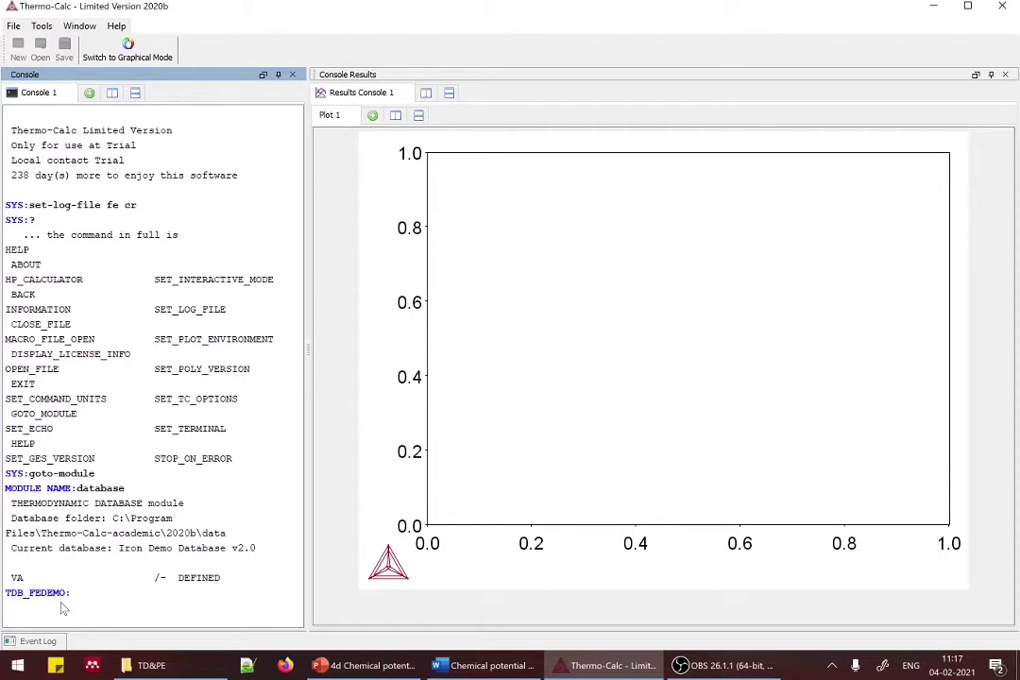
Step: List the commands available in the database module
type("?")
key("Return")
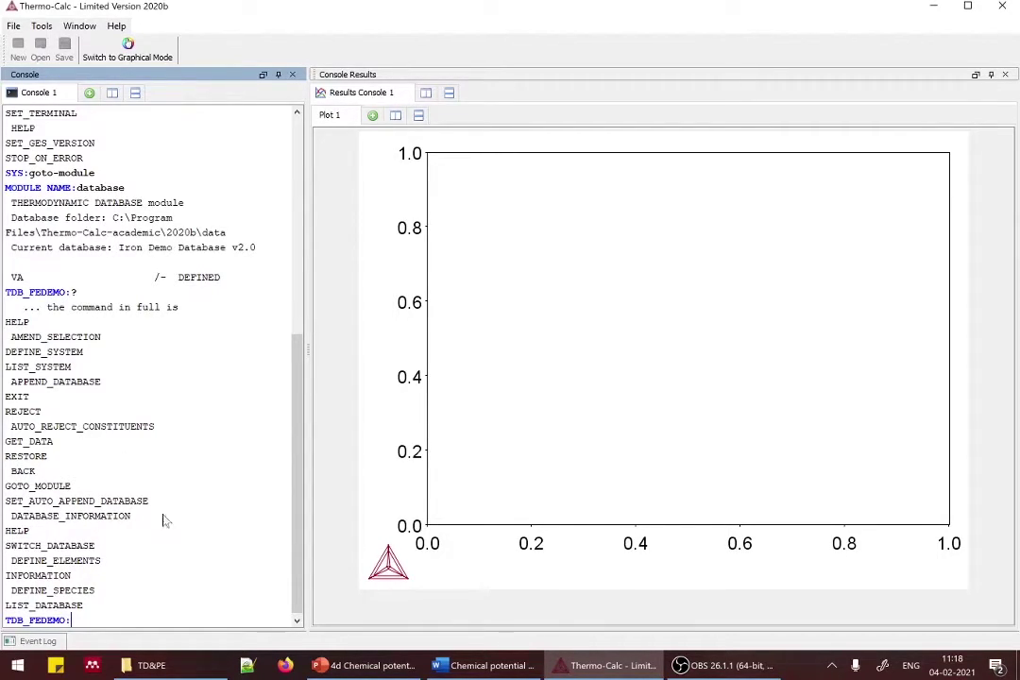
Step: Define the system with the full define-system command, using fe and cr as the elements
type("def-sys fe cr")
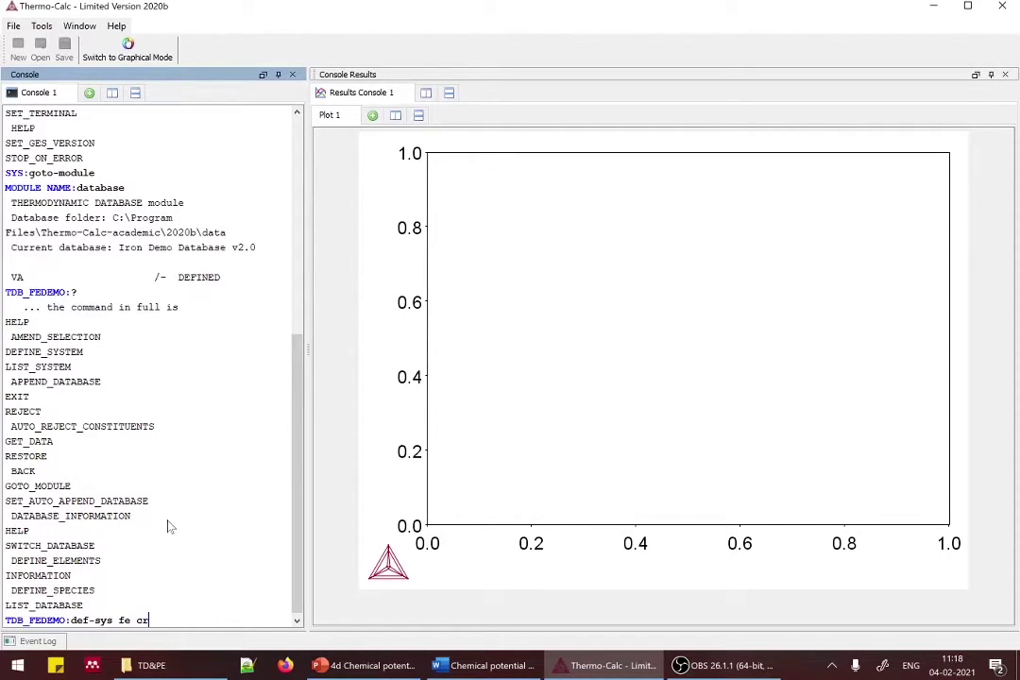
key("BackSpace")
key("BackSpace")
key("BackSpace")
key("BackSpace")
key("BackSpace")
key("BackSpace")
key("BackSpace")
key("BackSpace")
key("BackSpace")
key("BackSpace")
type("ine-system")
key("Return")
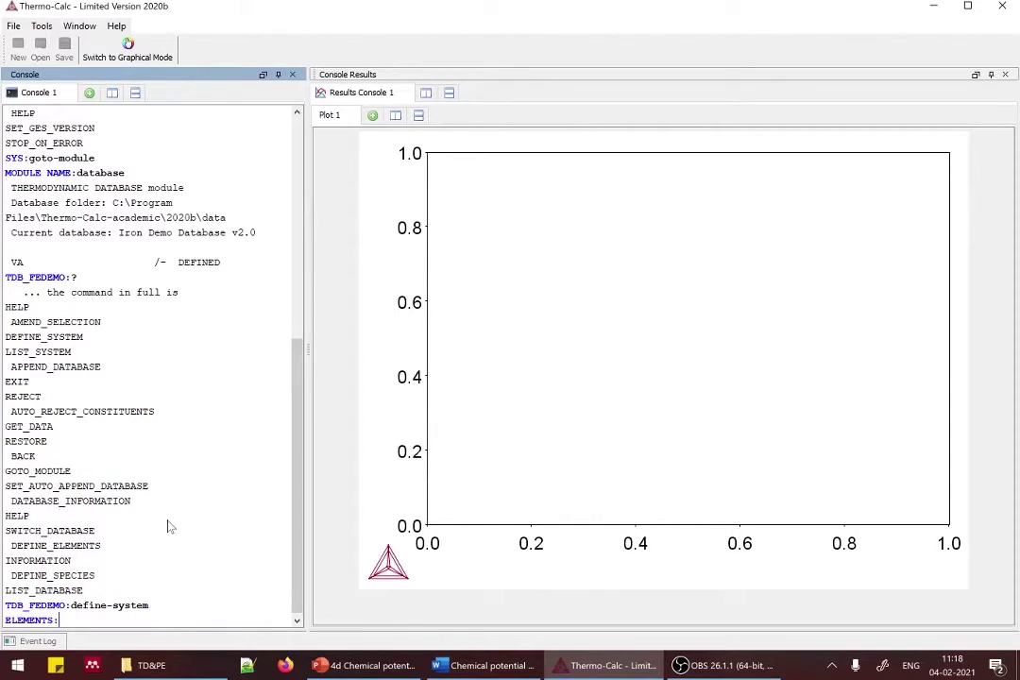
type("fe cr")
key("Return")
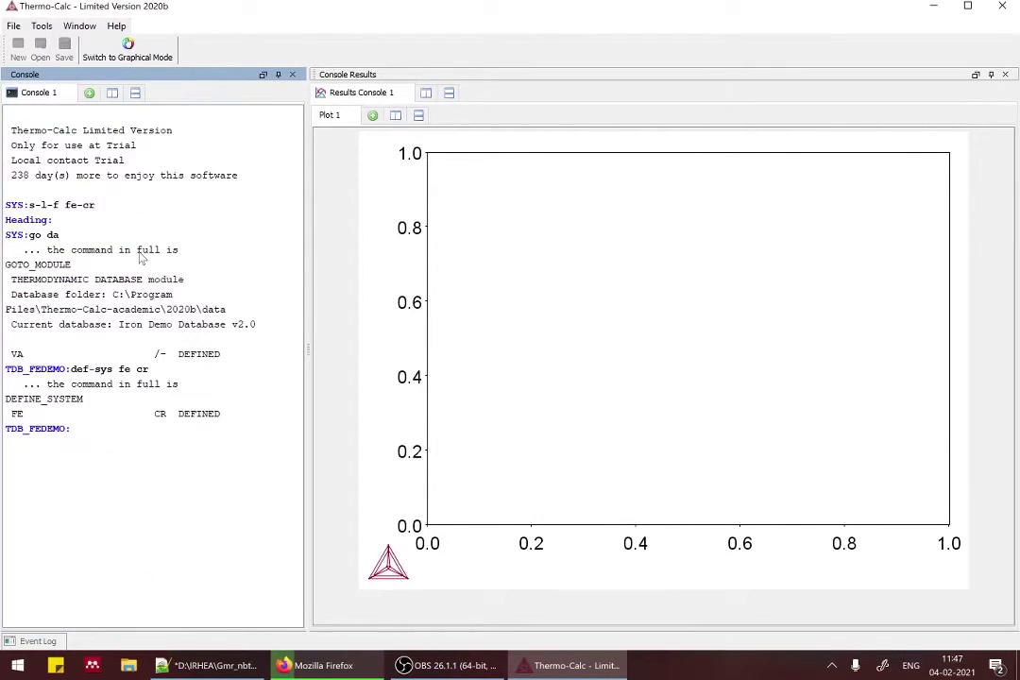
Step: Retrieve the system's thermodynamic data with the get command and go to the POLY-3 module
type("get")
key("Return")
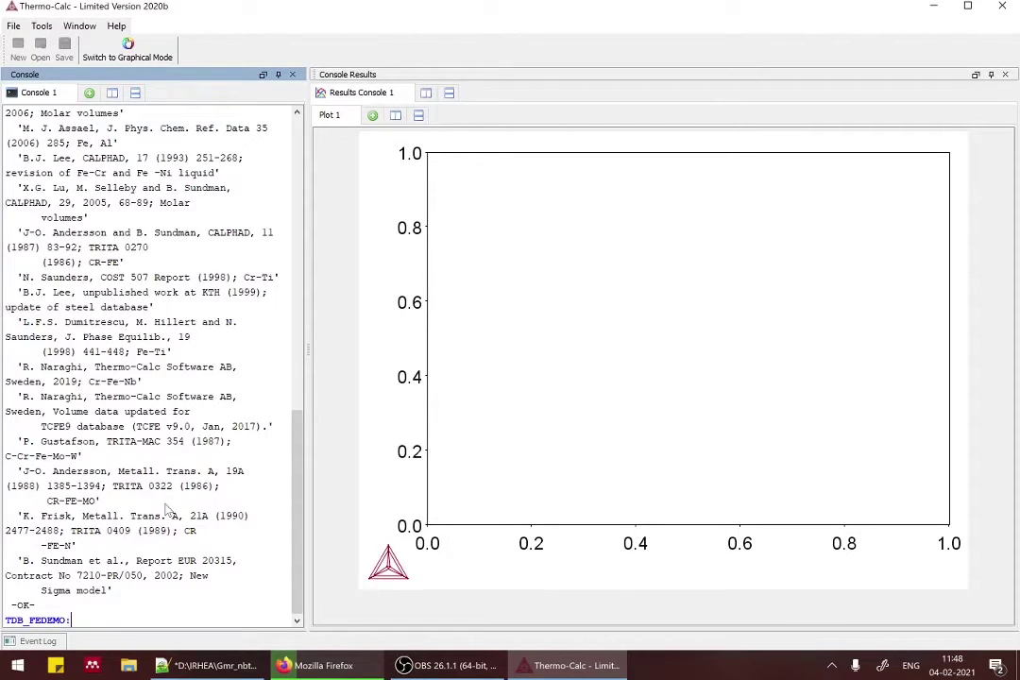
type("go -3")
key("Return")
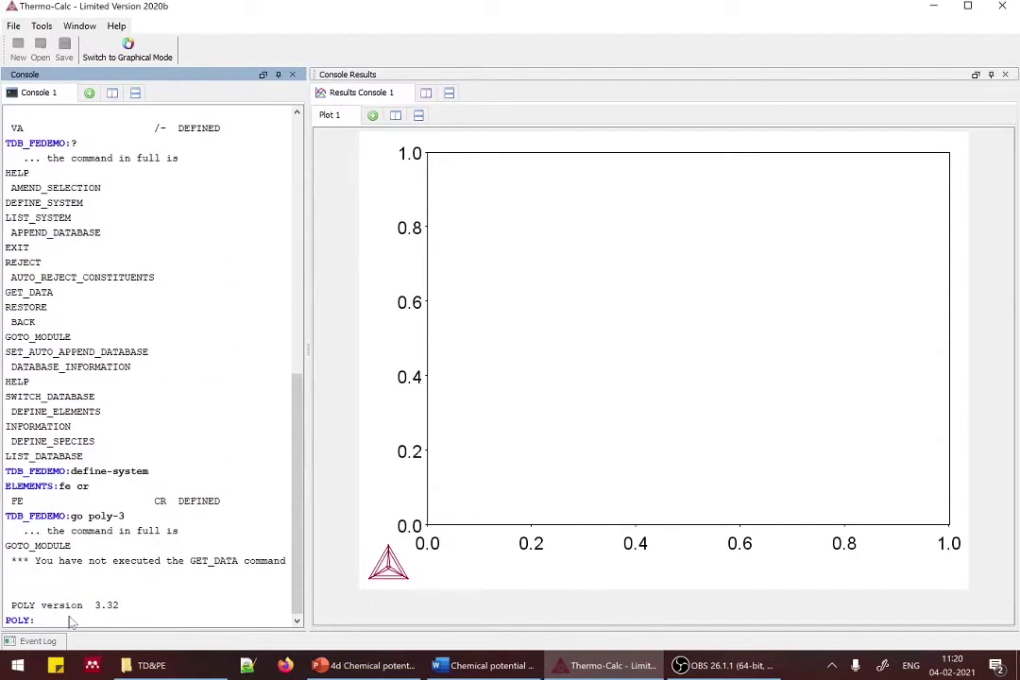
Step: List the commands available in the POLY module and look through the whole list
type("?")
key("Return")
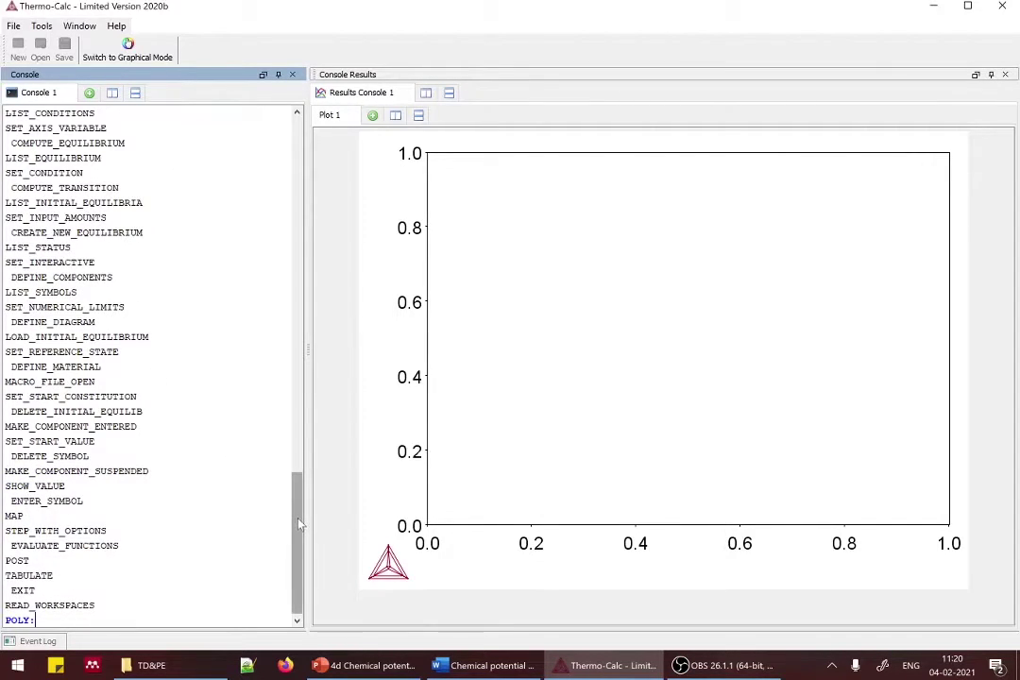
scroll(299, 510, "up", 1)
left_click_drag(299, 510, 296, 464)
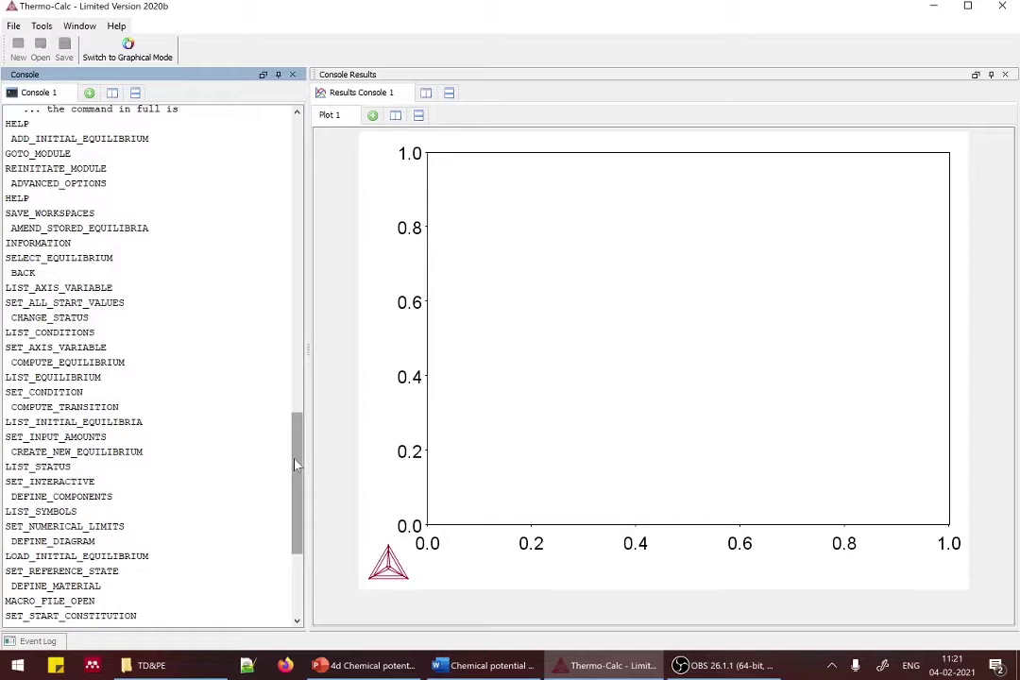
left_click_drag(296, 465, 292, 552)
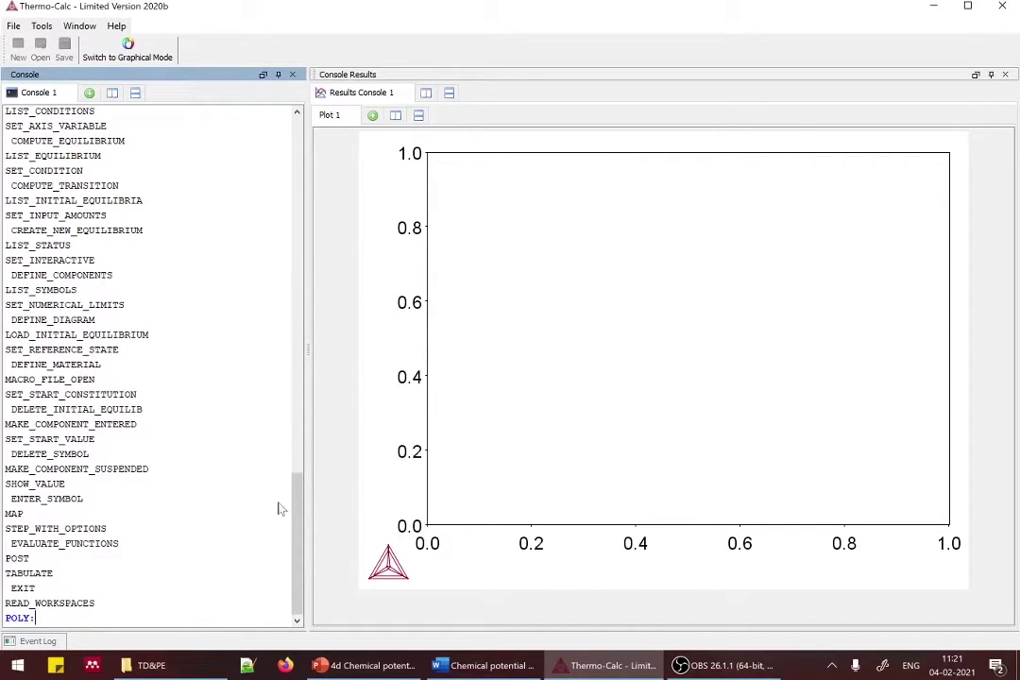
Step: Set the equilibrium conditions to p=1e5, n=1, t=1000 and x(cr)=0.5 with the s-c command
type("s-c p=1e5")
type("n=1")
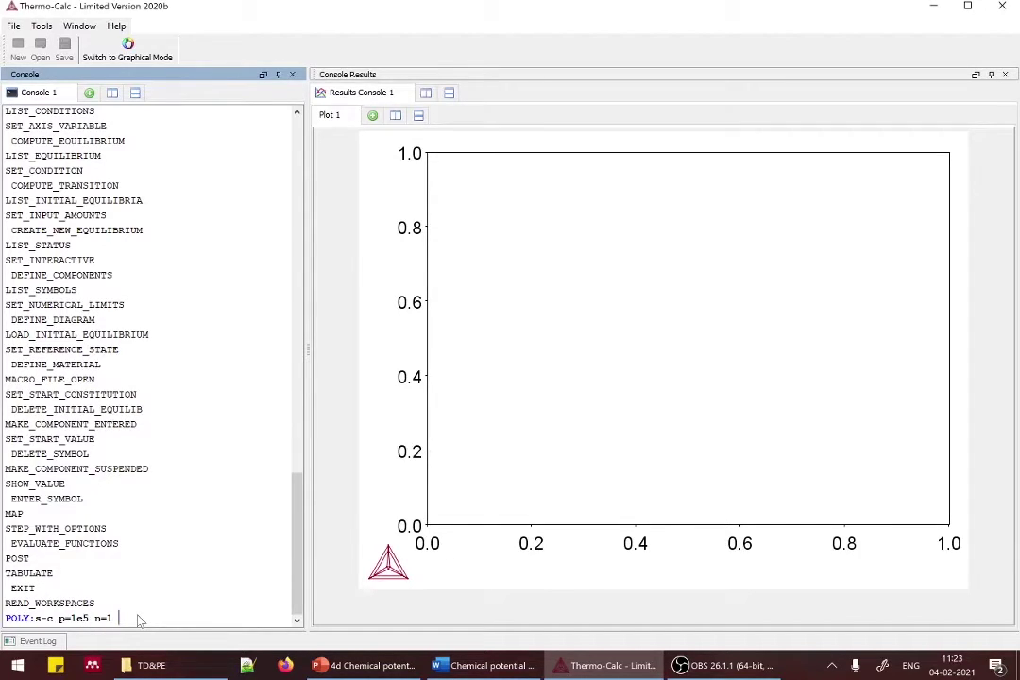
type("t=")
type("1000")
type("x(cr")
type(")=0.5")
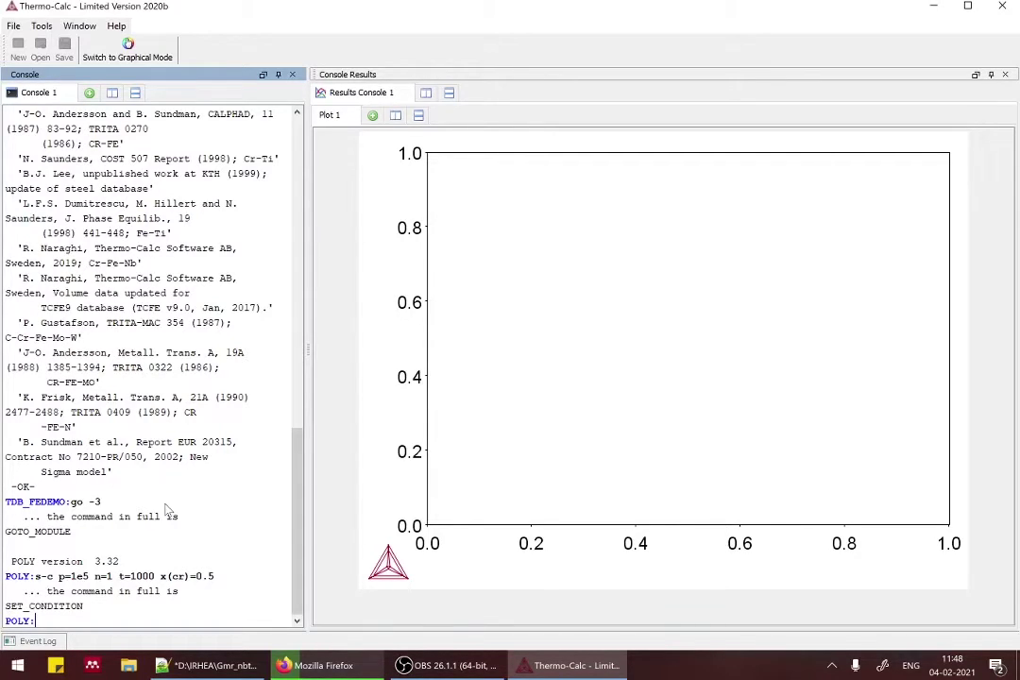
Step: List the equilibrium conditions with list-cond to check them and the degrees of freedom
type("1")
type("ist-con")
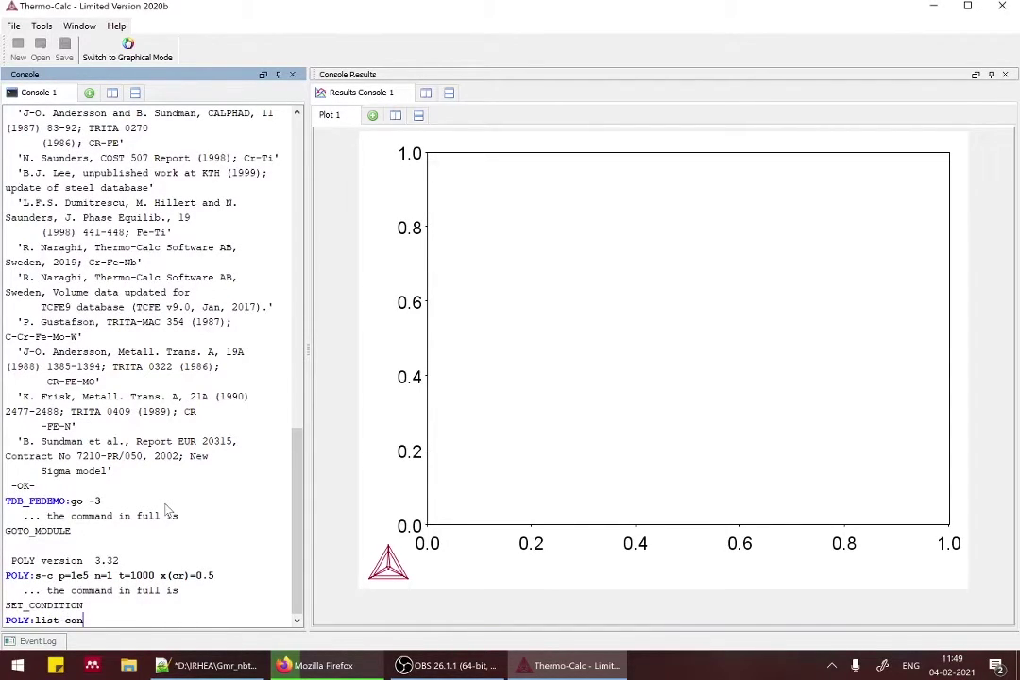
type("d")
key("Return")
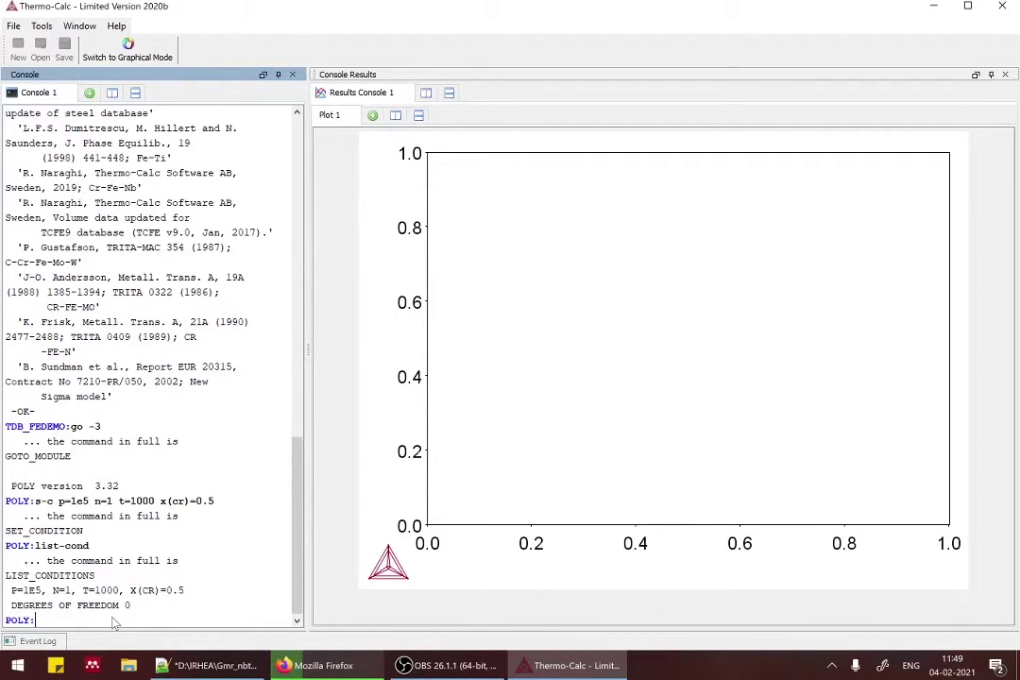
Step: Compute the equilibrium with the c-e command and list it with l-e, using screen output and the default VWCS options
type("c-e")
key("Return")
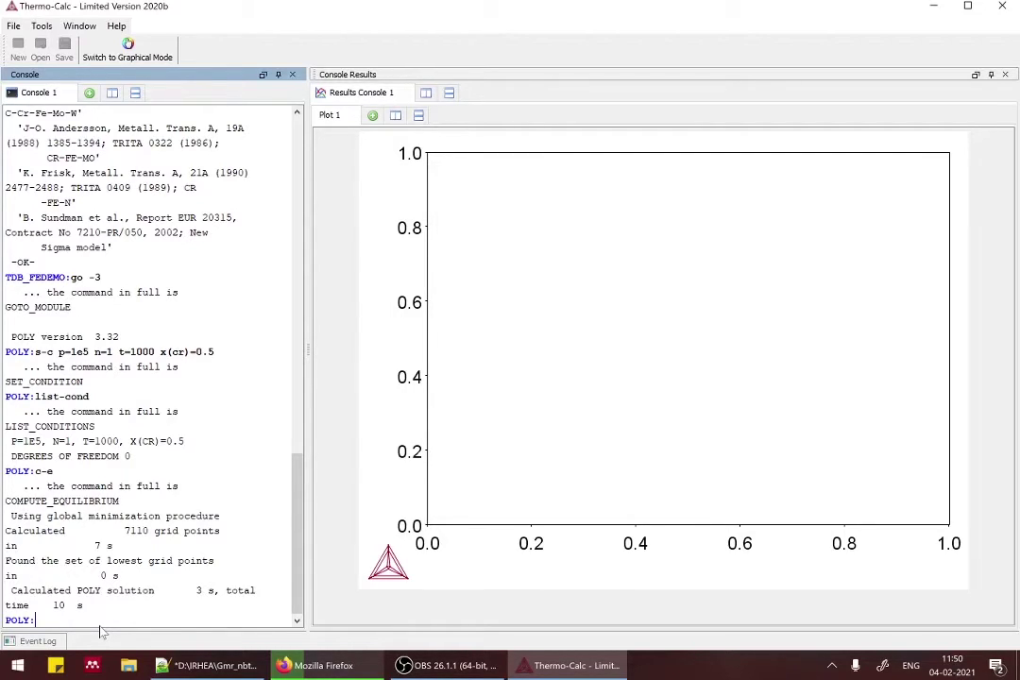
type("l-e")
key("Return")
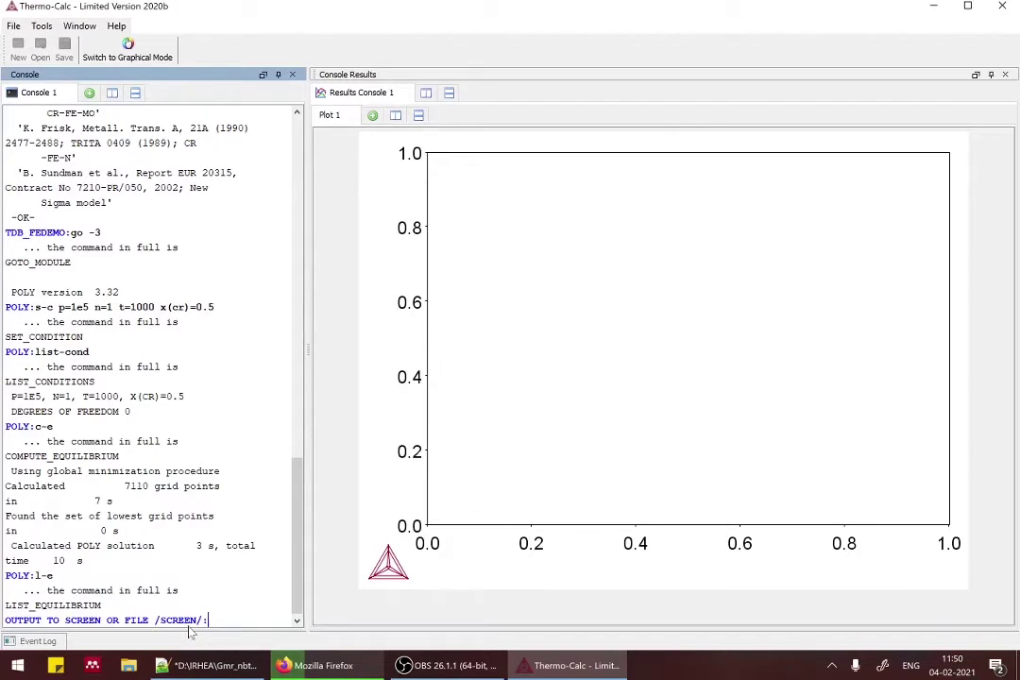
key("Return")
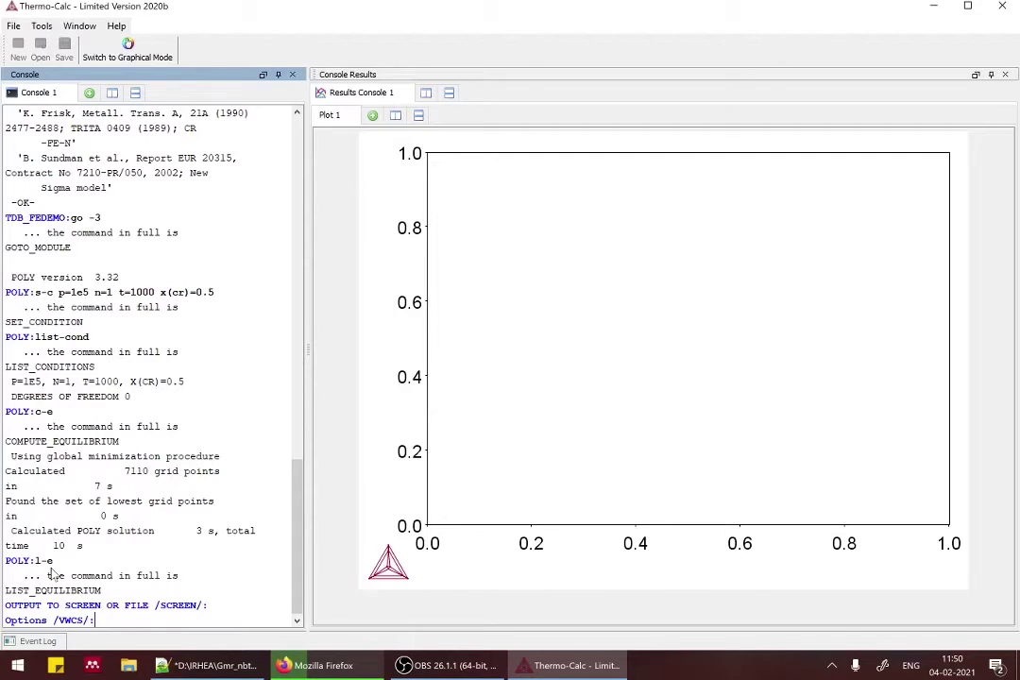
key("Return")
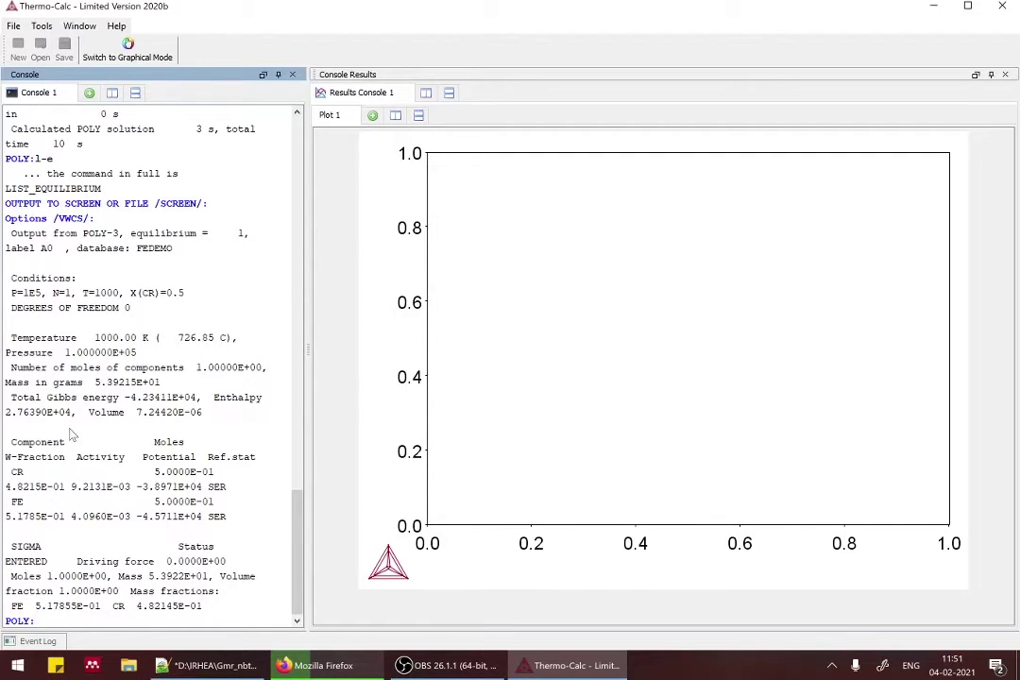
Step: Set axis variable 1 to x(cr) from 0 to 1 and axis variable 2 to t from 300 to 2000, accepting the default increments
type("s-a-v")
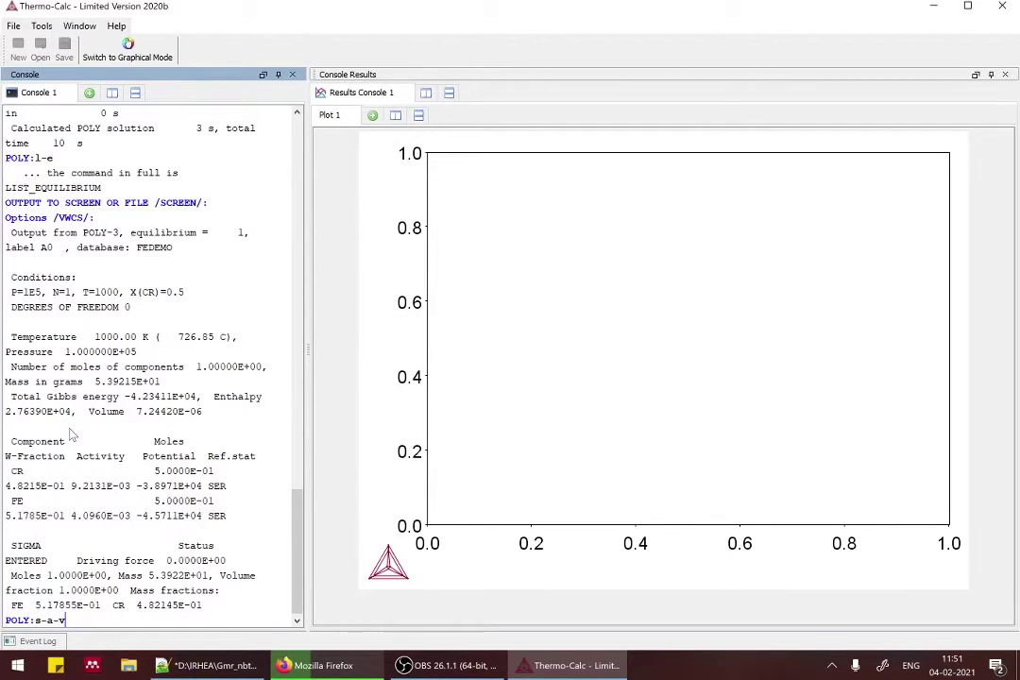
type(" 1 x(cr) 0 1")
key("Return")
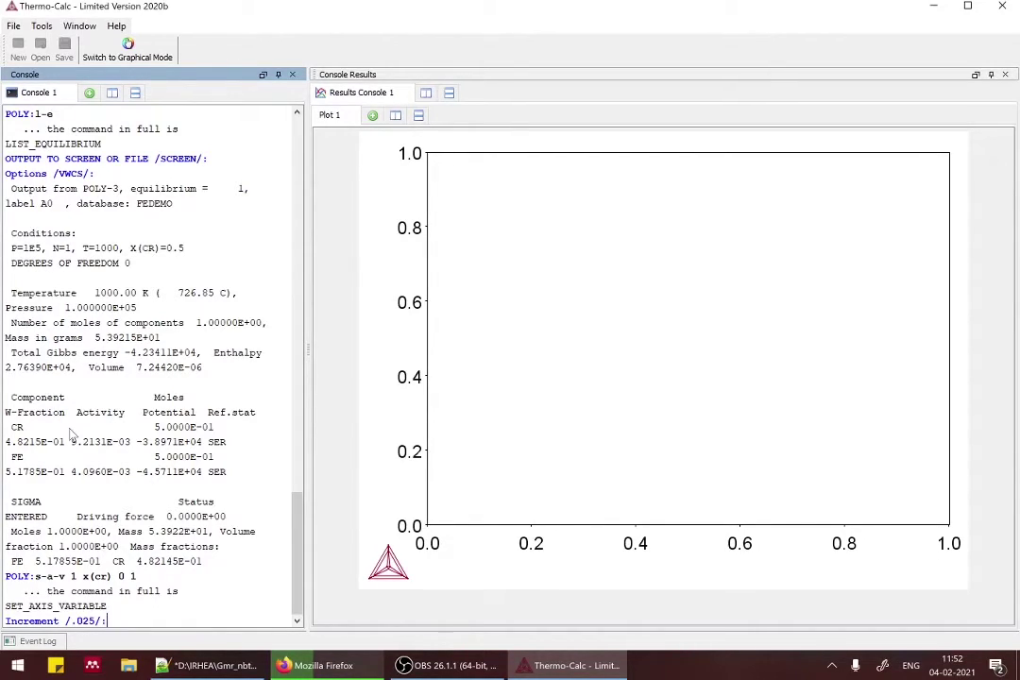
key("Return")
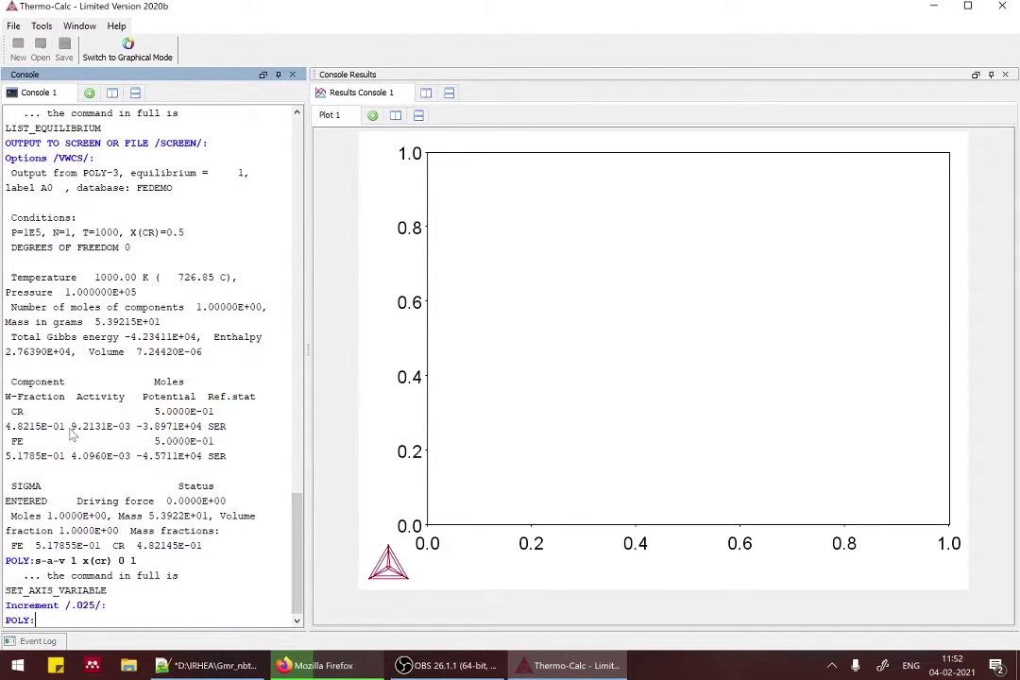
type("s-a-v 2 t 300 2000")
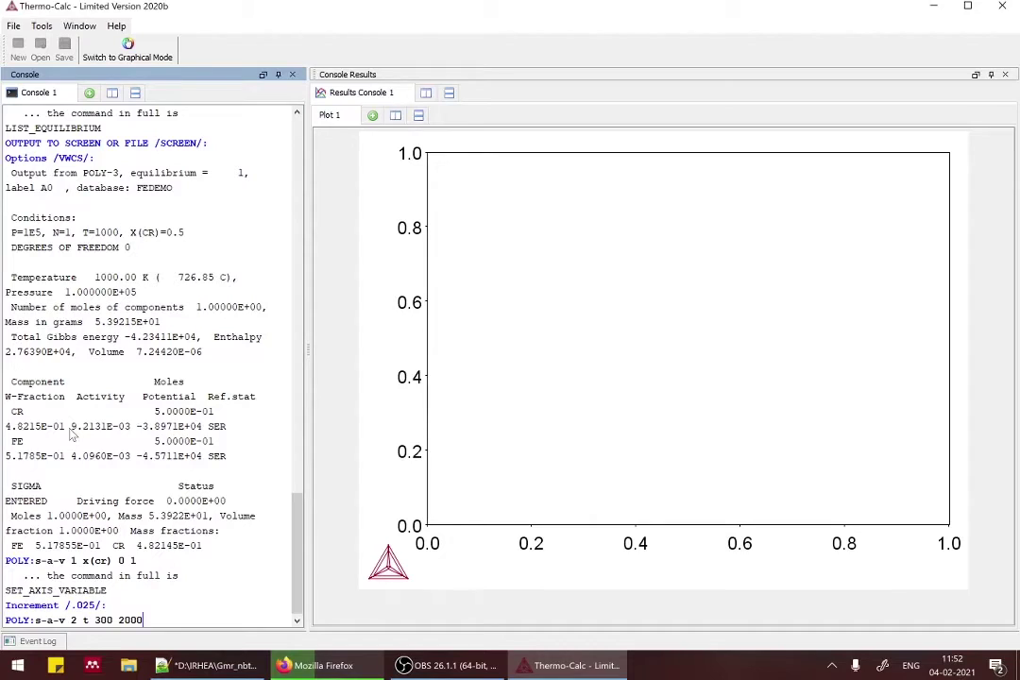
key("Return")
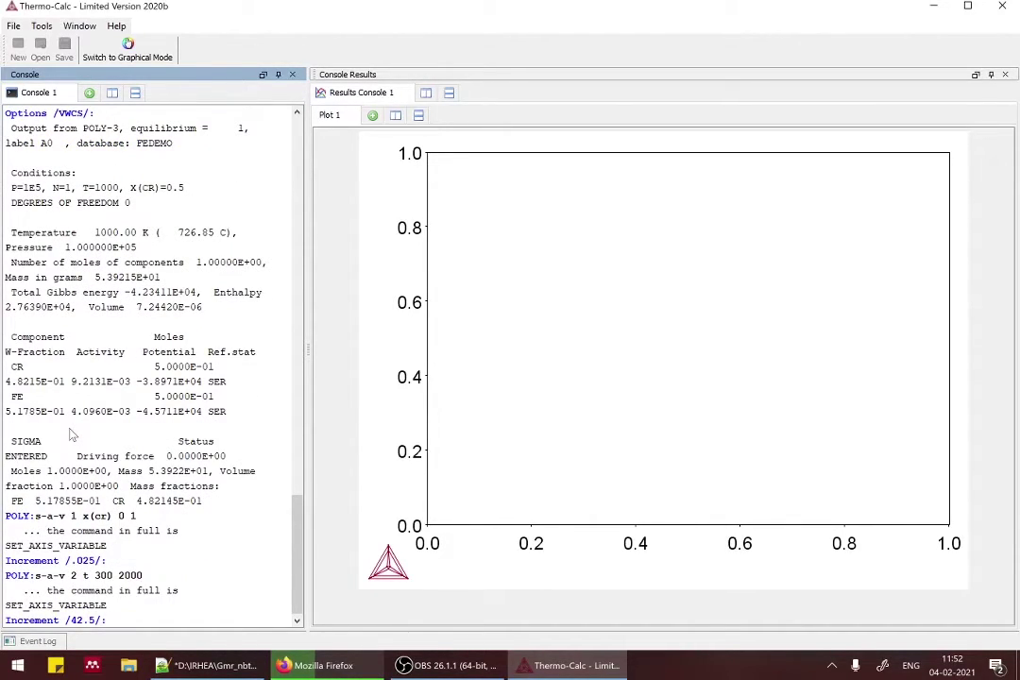
key("Return")
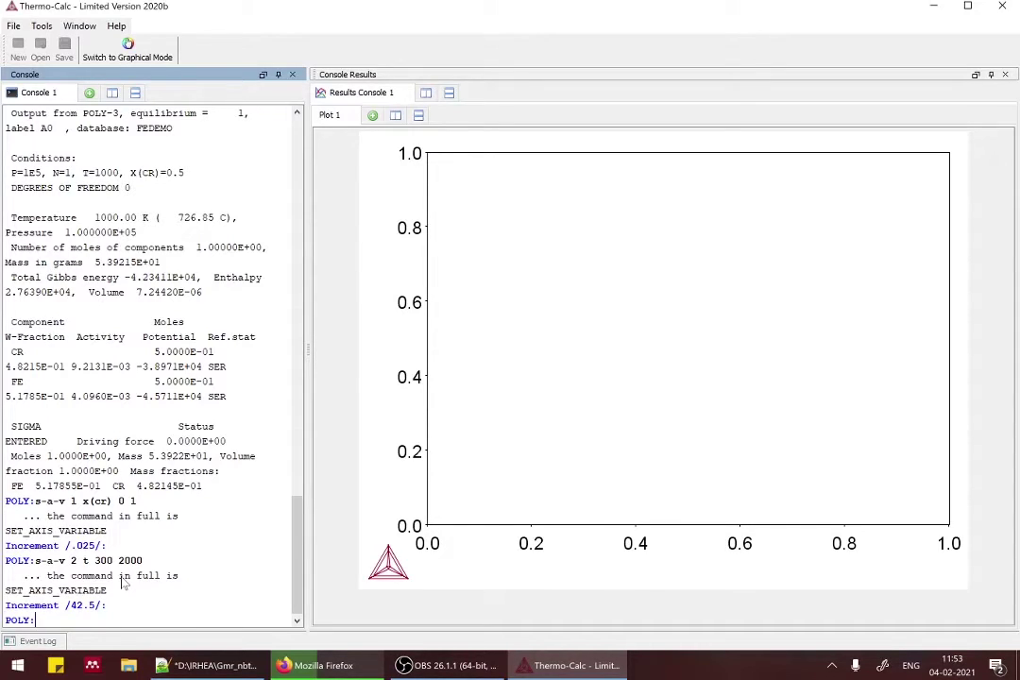
Step: Calculate the phase diagram with the map command and go to the POST module with po
type("map")
key("Return")
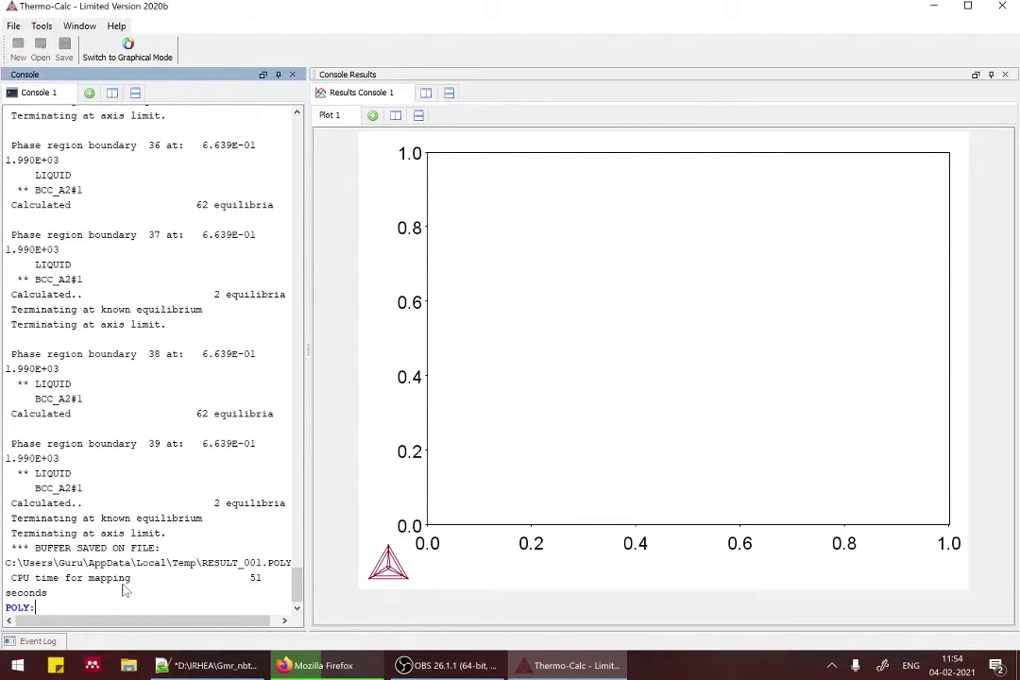
type("po")
key("Return")
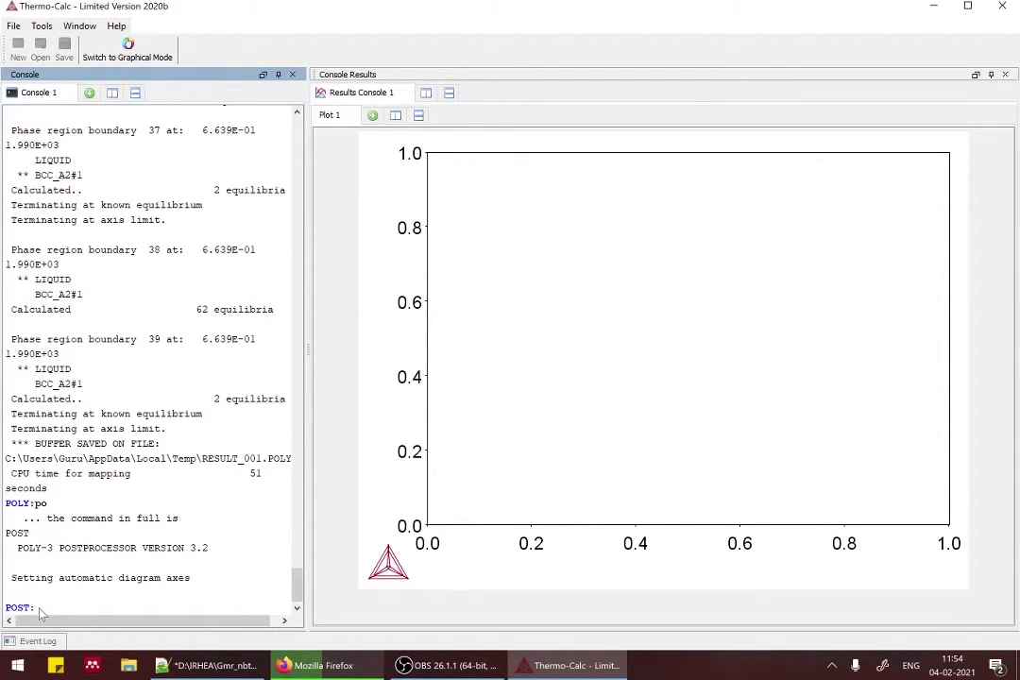
Step: Set the diagram's x-axis to the mole percent of chromium with s-d-a x m-p cr
type("d-a")
type("x")
type(" x")
type("/c")
key("BackSpace")
key("BackSpace")
key("BackSpace")
type("m-p")
type("cr")
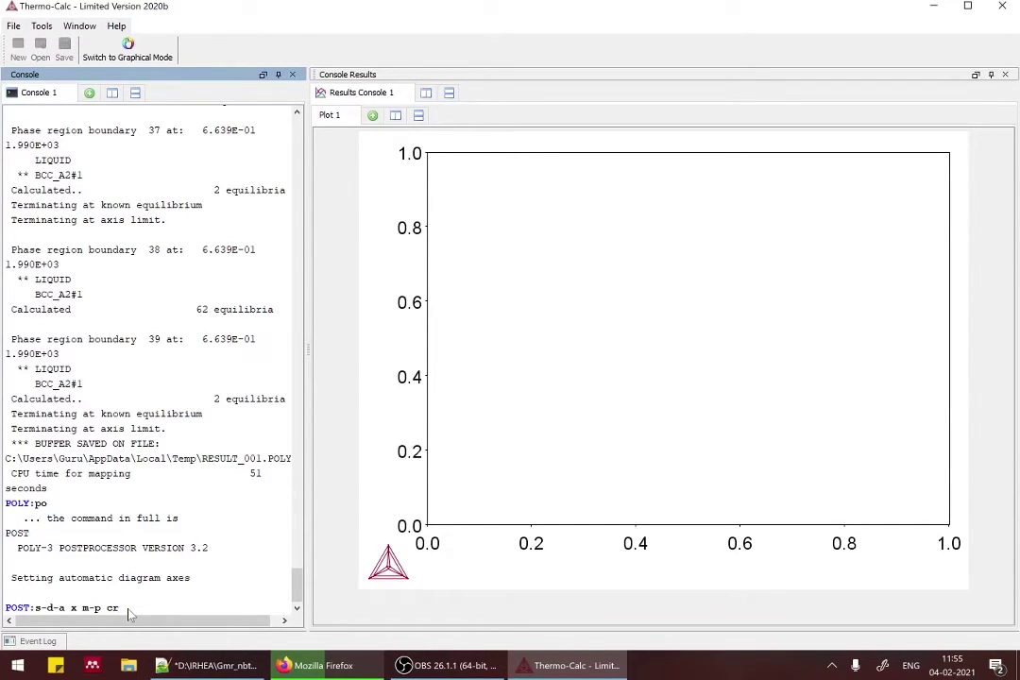
key("Return")
Step: Set the diagram's y-axis to temperature in Celsius with s-d-a y t-c and plot the phase diagram
type("s-d-a y")
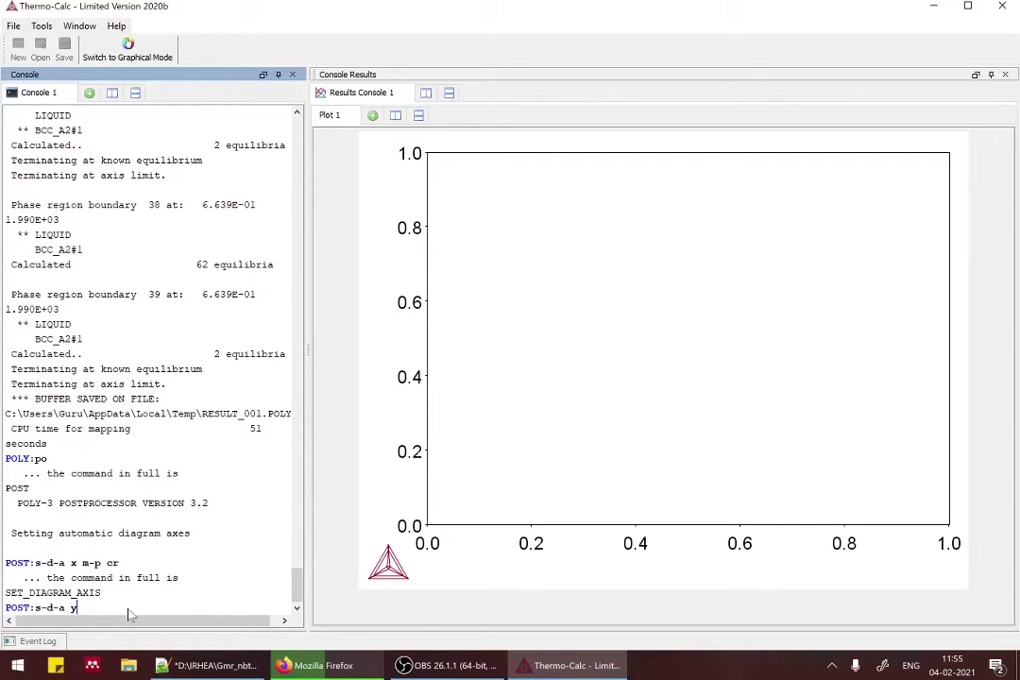
type(" t-")
key("Return")
type("plot")
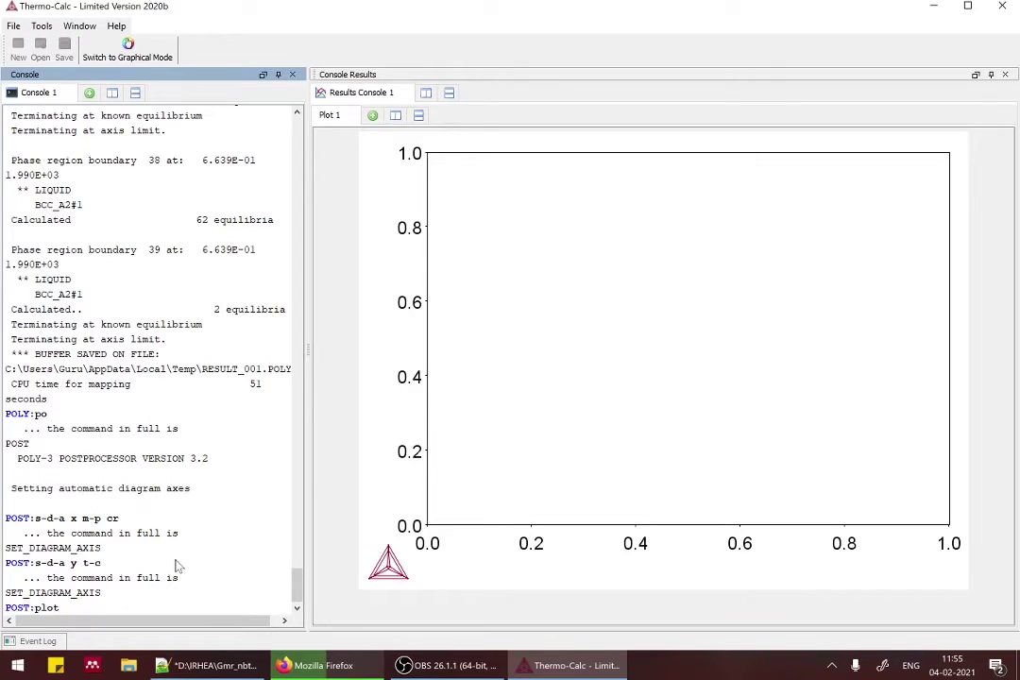
key("Return")
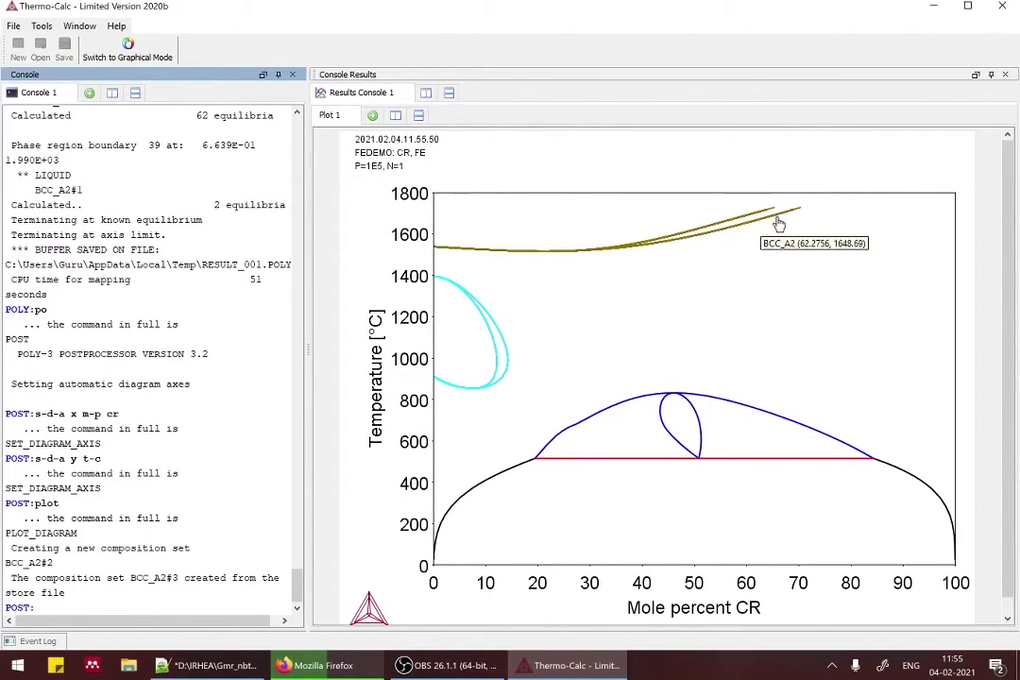
mouse_move(781, 198)
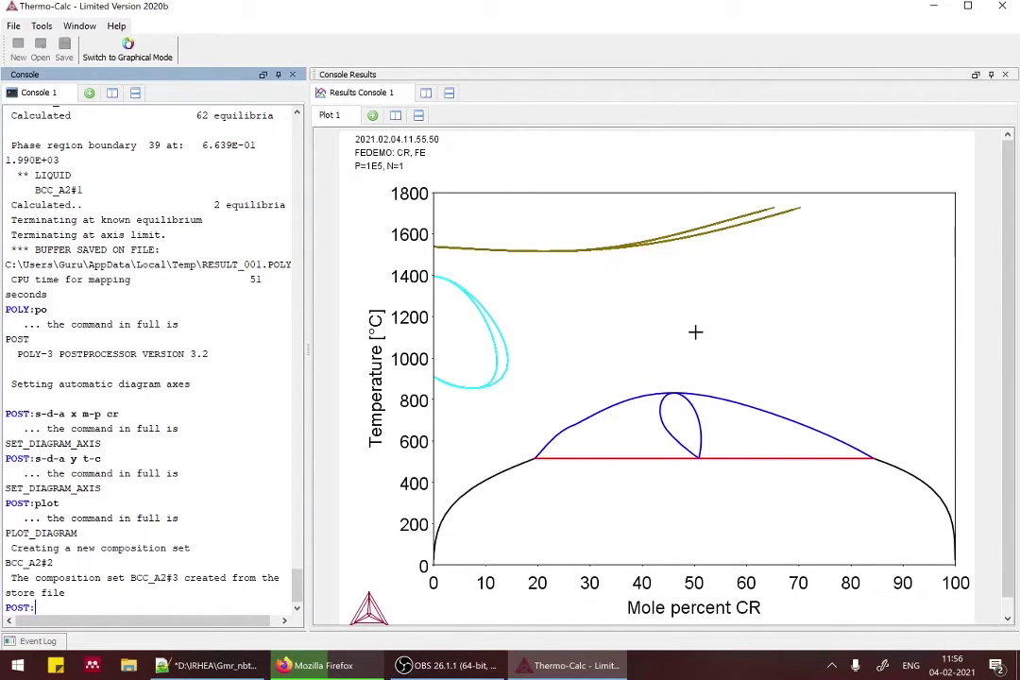
Step: Start a label in the open region above the central dome, at about 45 mole percent Cr, and clear its suggested text
right_click(668, 324)
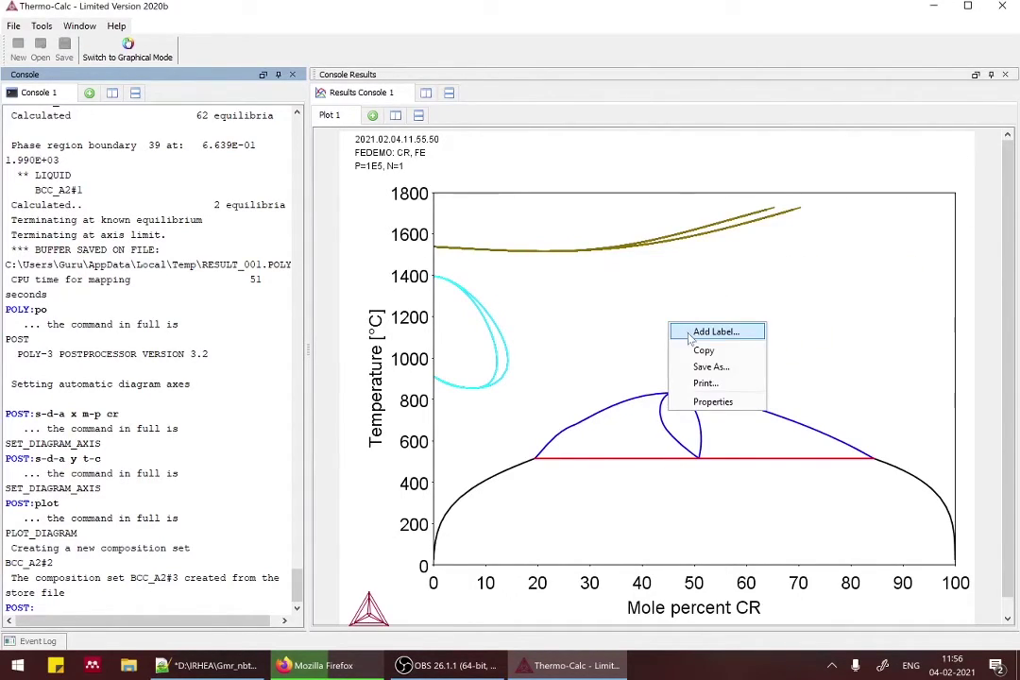
left_click(689, 333)
left_click(691, 335)
key("BackSpace")
key("BackSpace")
key("BackSpace")
key("BackSpace")
key("BackSpace")
key("BackSpace")
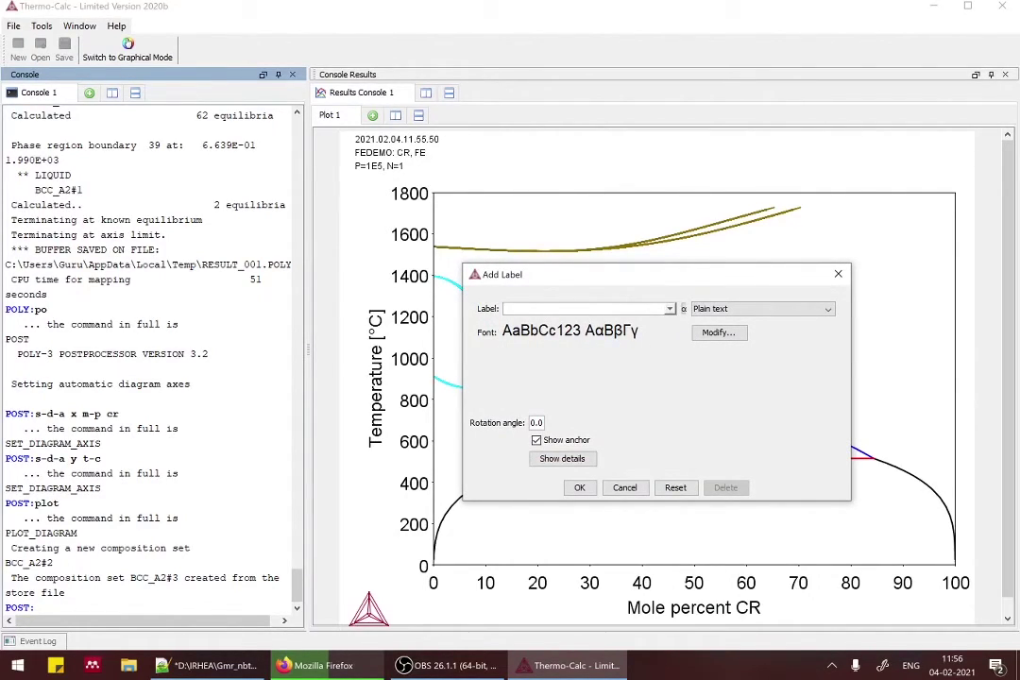
Step: Insert the Greek letter α from the Greek and math symbols into the label and add the label to the plot
left_click(684, 310)
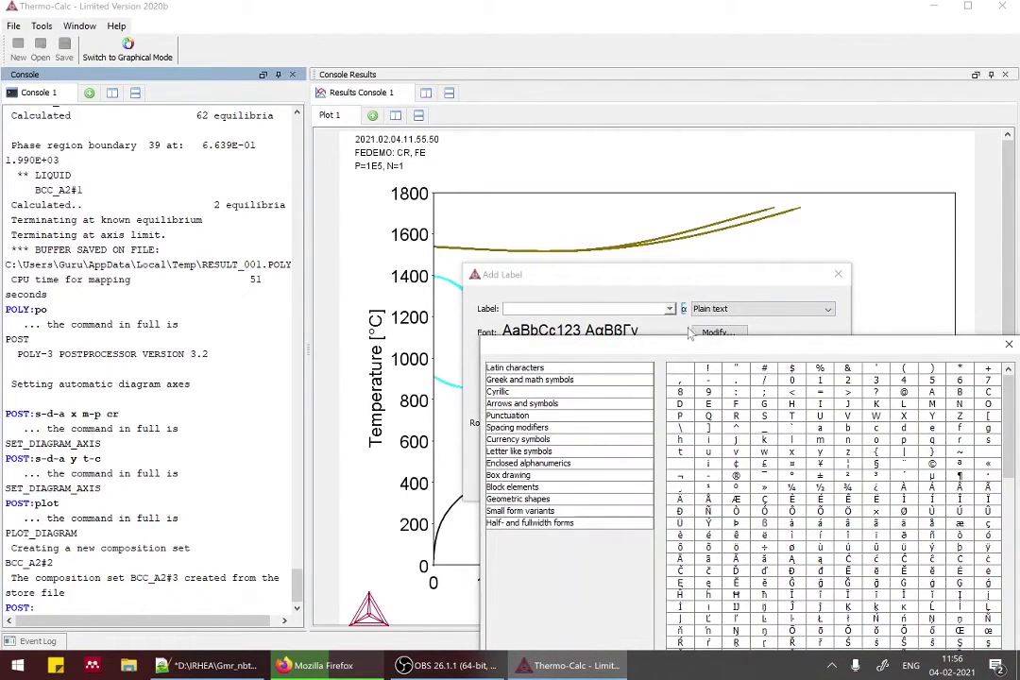
left_click_drag(677, 343, 437, 189)
left_click(603, 339)
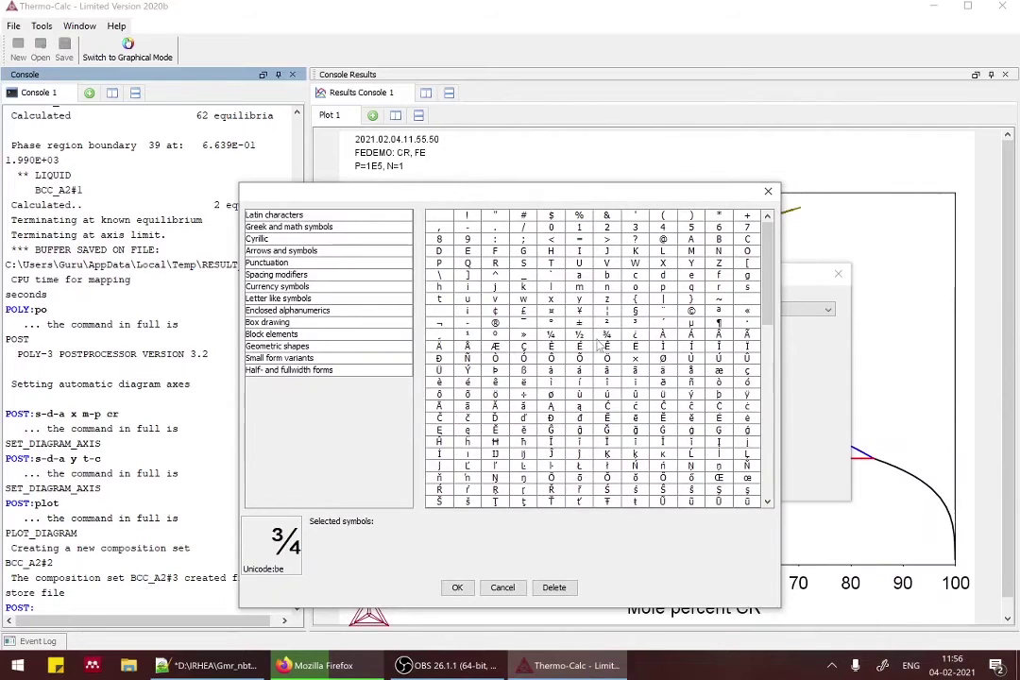
left_click(269, 229)
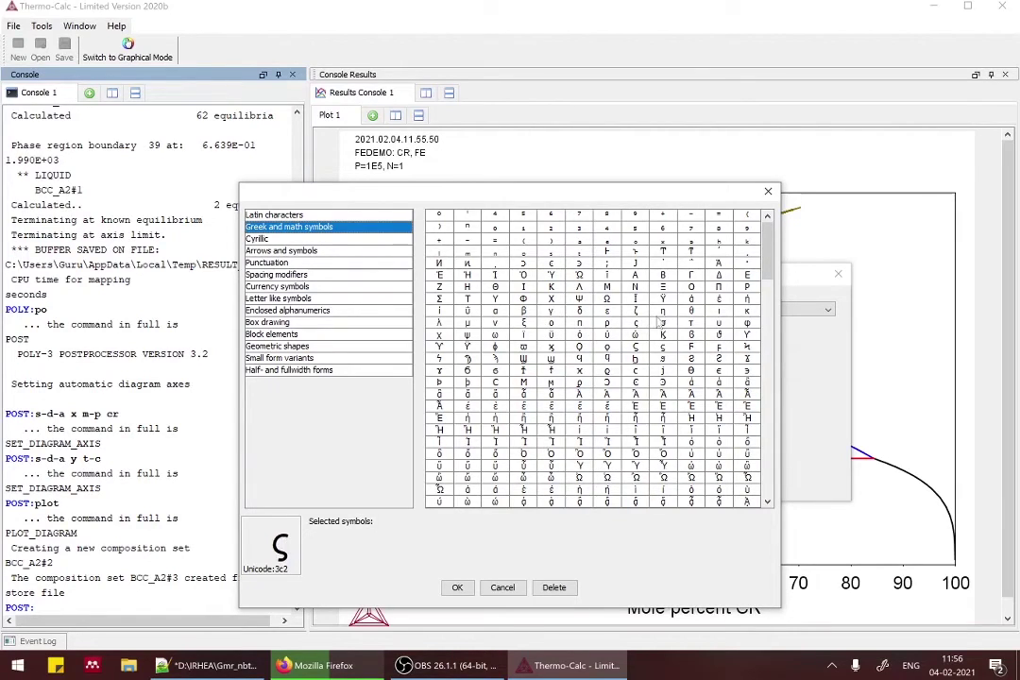
double_click(496, 311)
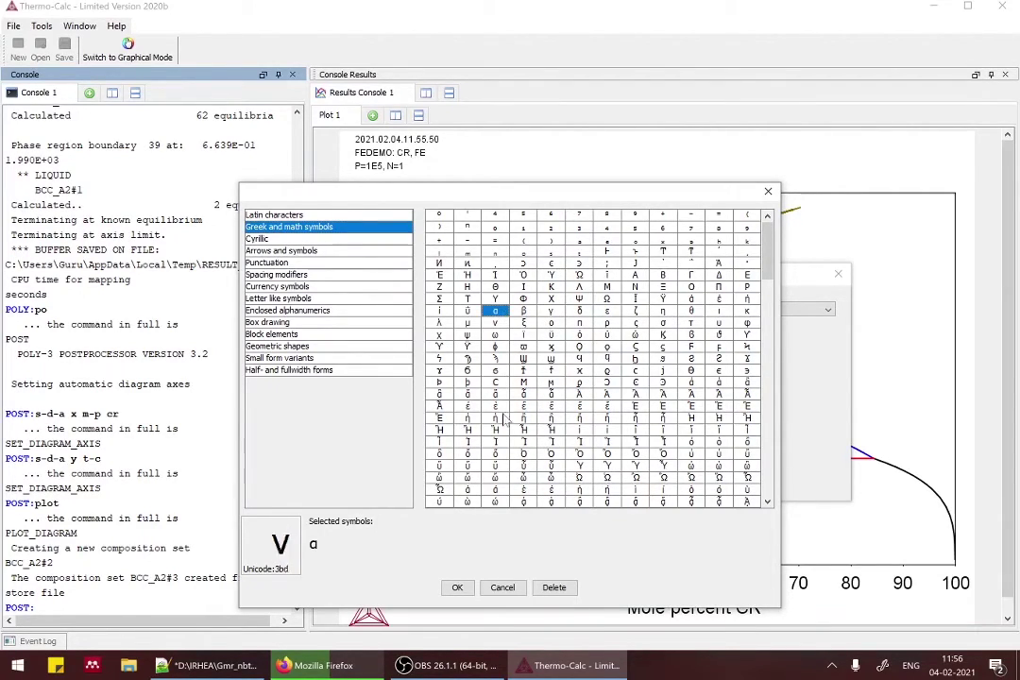
left_click(458, 587)
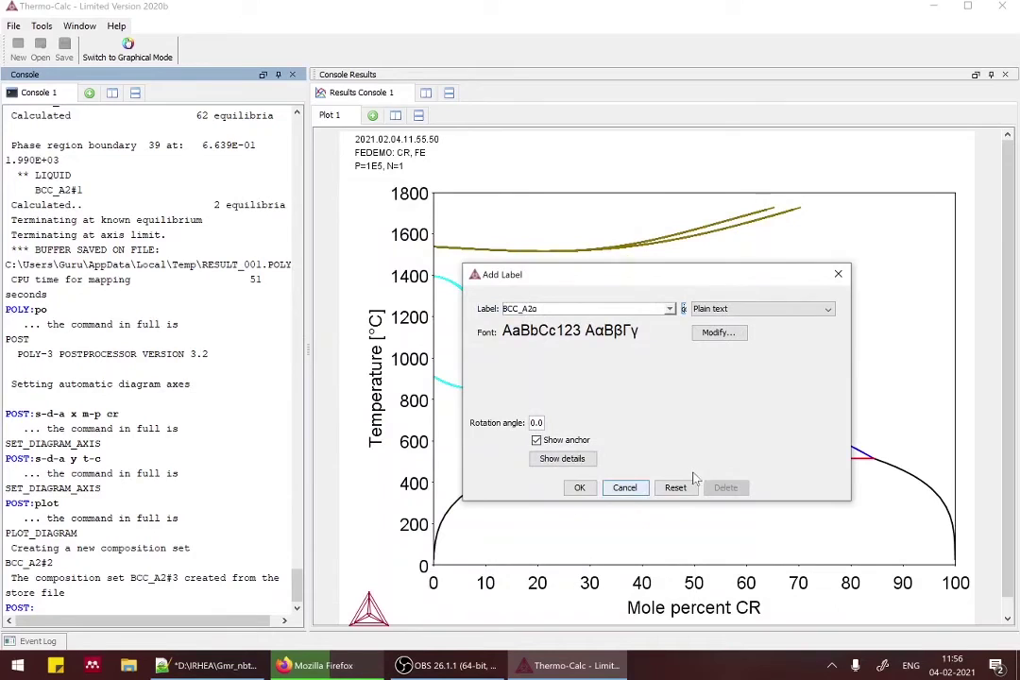
left_click(579, 488)
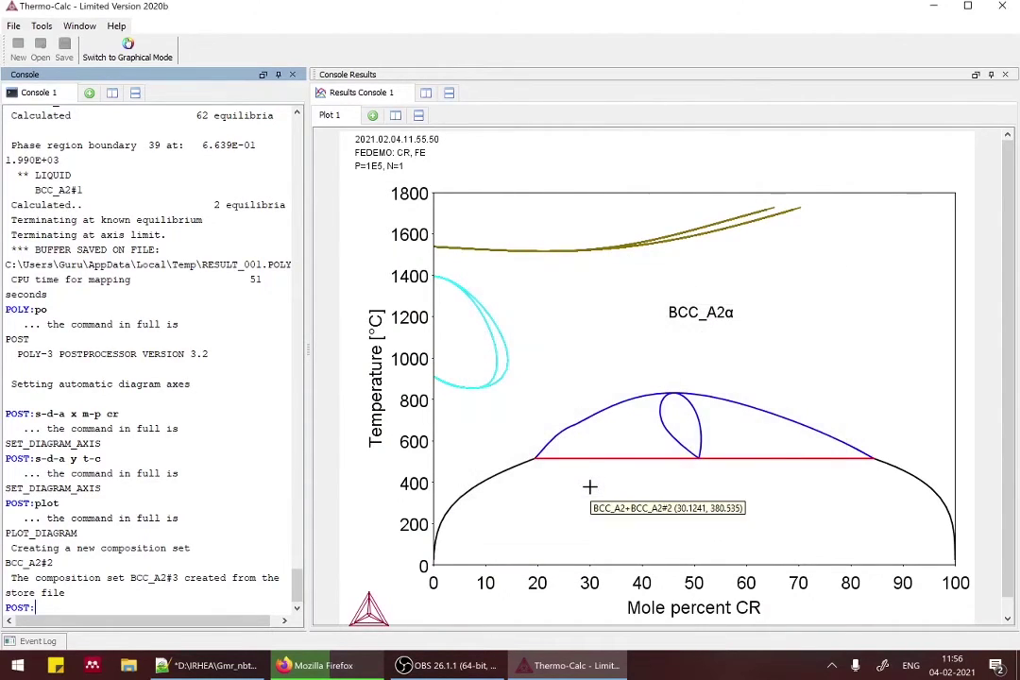
Step: Edit the BCC_A2α label on the plot so that it reads only α
double_click(723, 322)
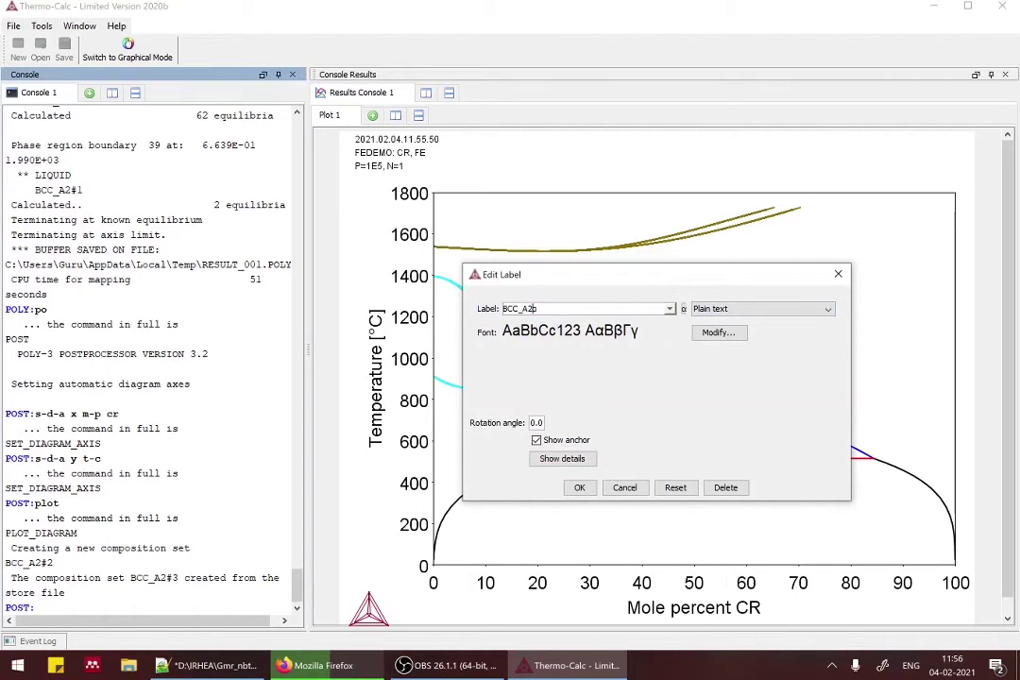
key("BackSpace")
key("BackSpace")
key("BackSpace")
key("BackSpace")
key("BackSpace")
key("BackSpace")
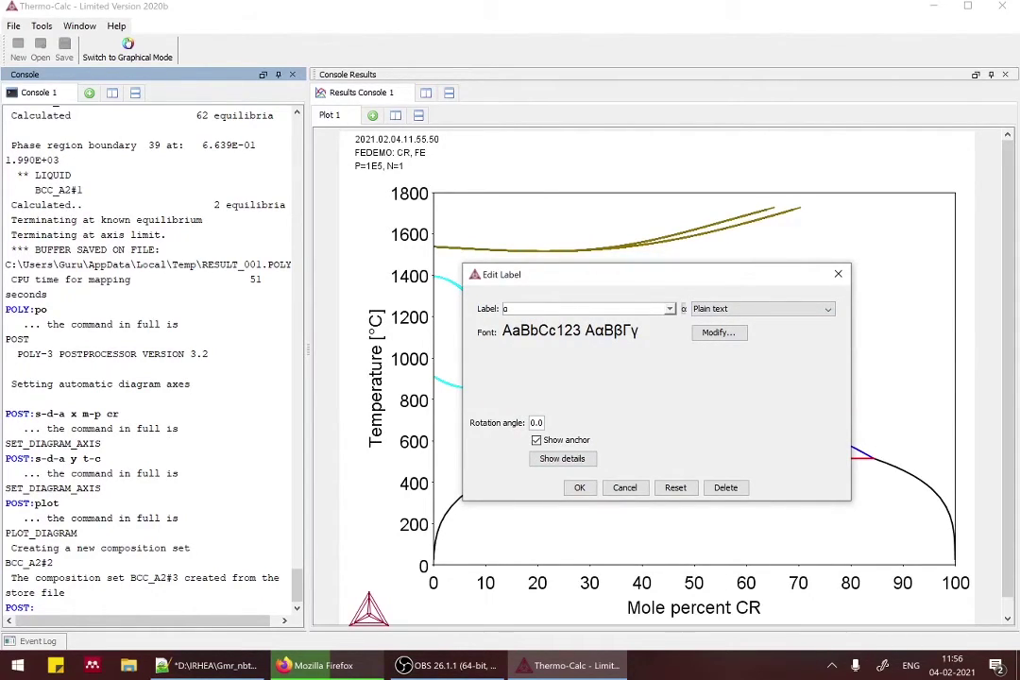
left_click(579, 488)
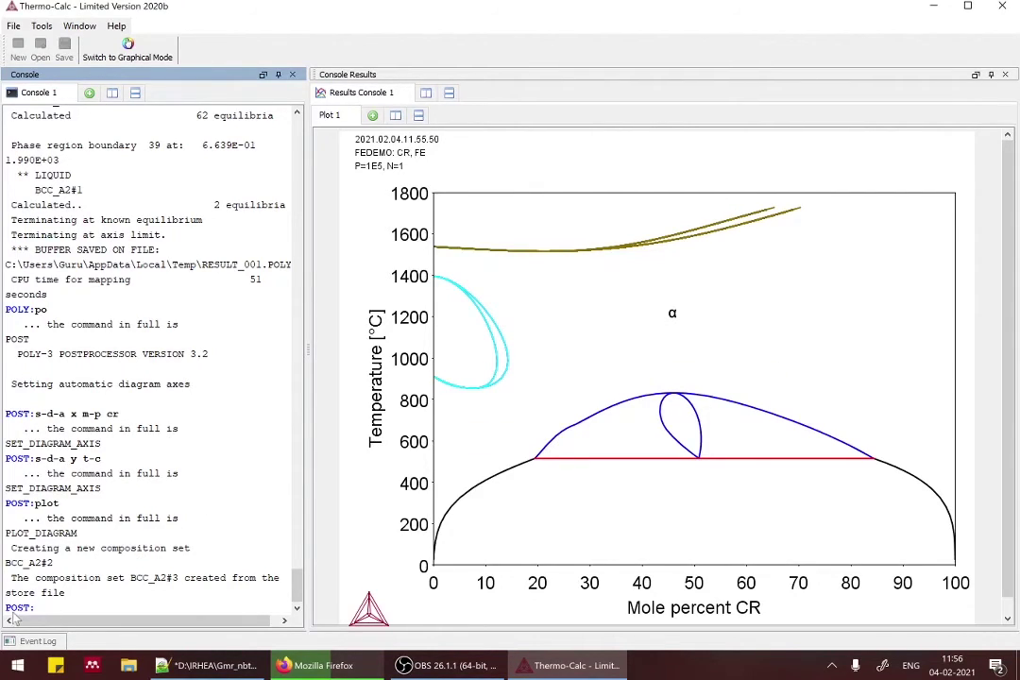
Step: End the command sequence with set-inter and open the fe-cr TCM log file from the Documents folder to review the recorded commands
type("set-inter")
key("Return")
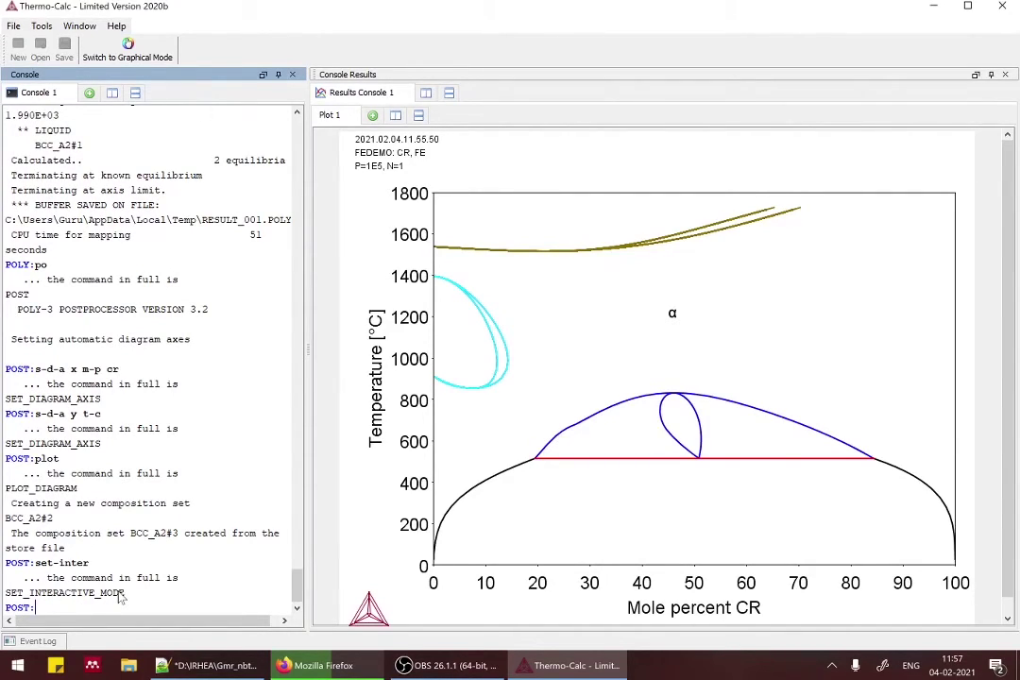
left_click(131, 667)
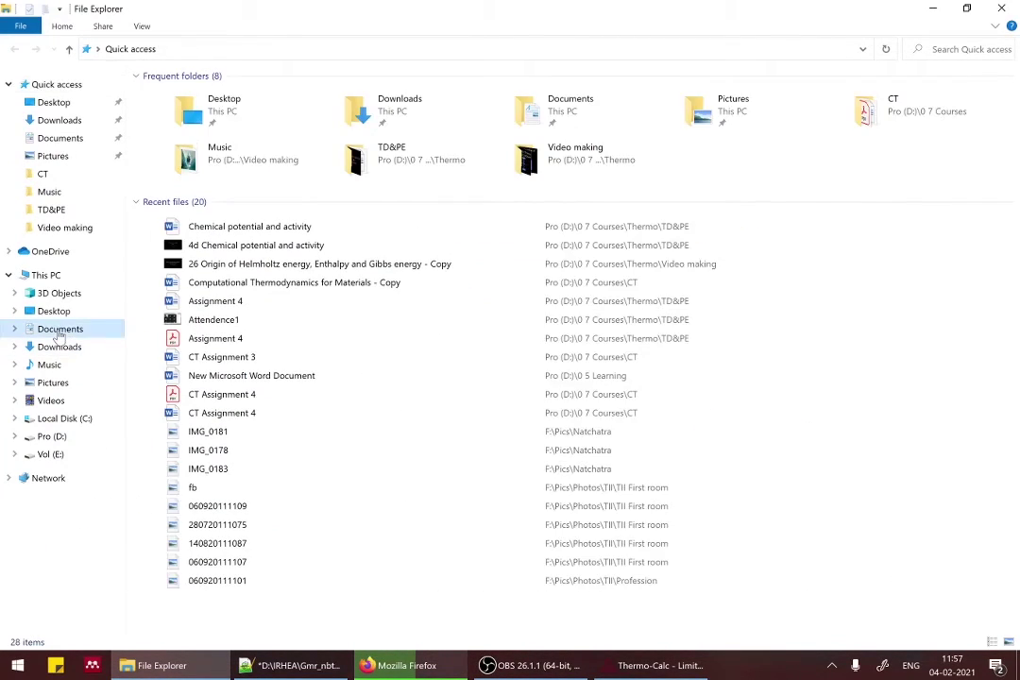
left_click(55, 330)
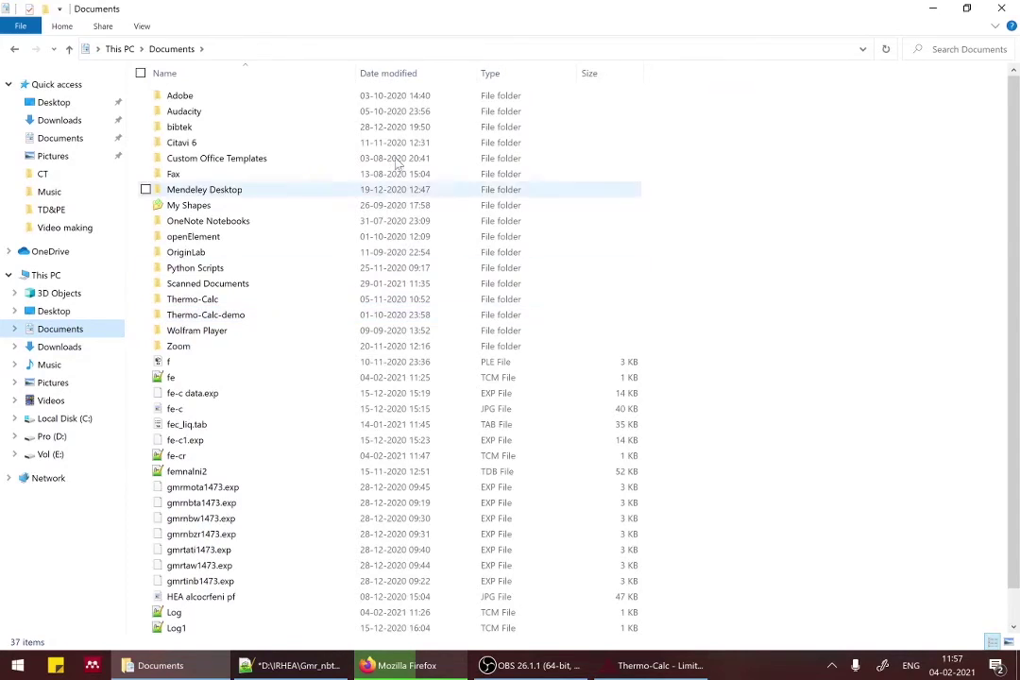
left_click(382, 76)
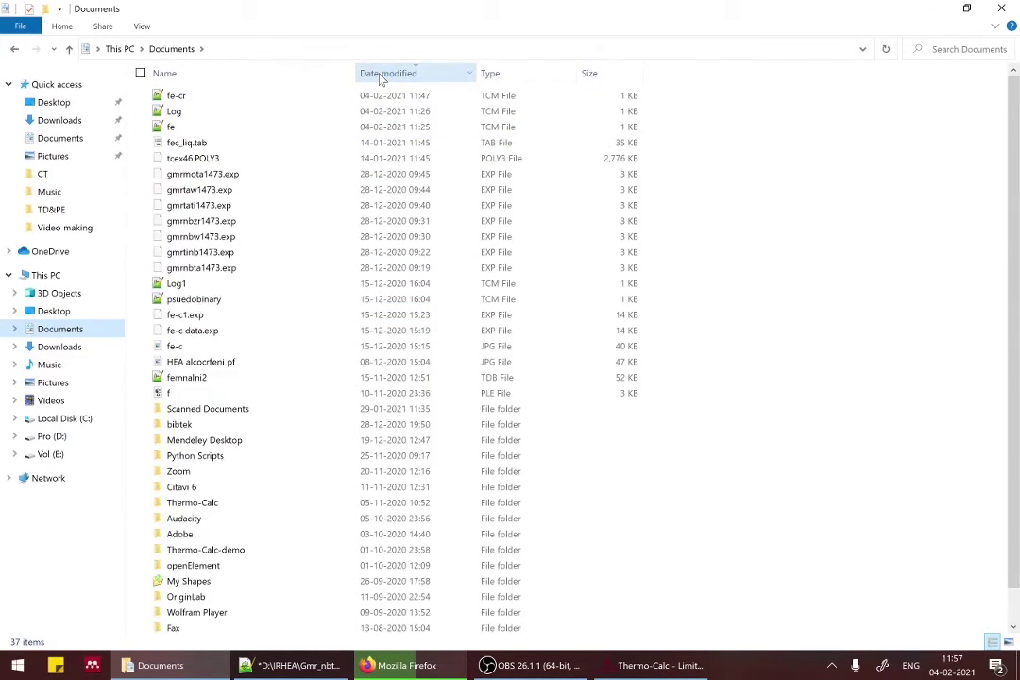
left_click(220, 104)
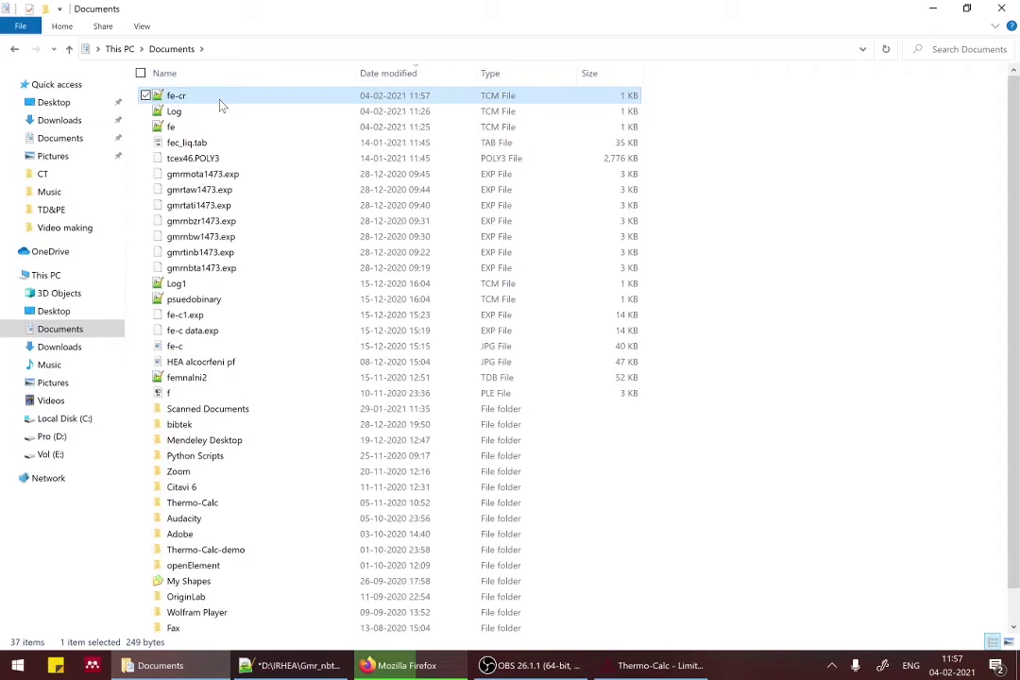
double_click(494, 101)
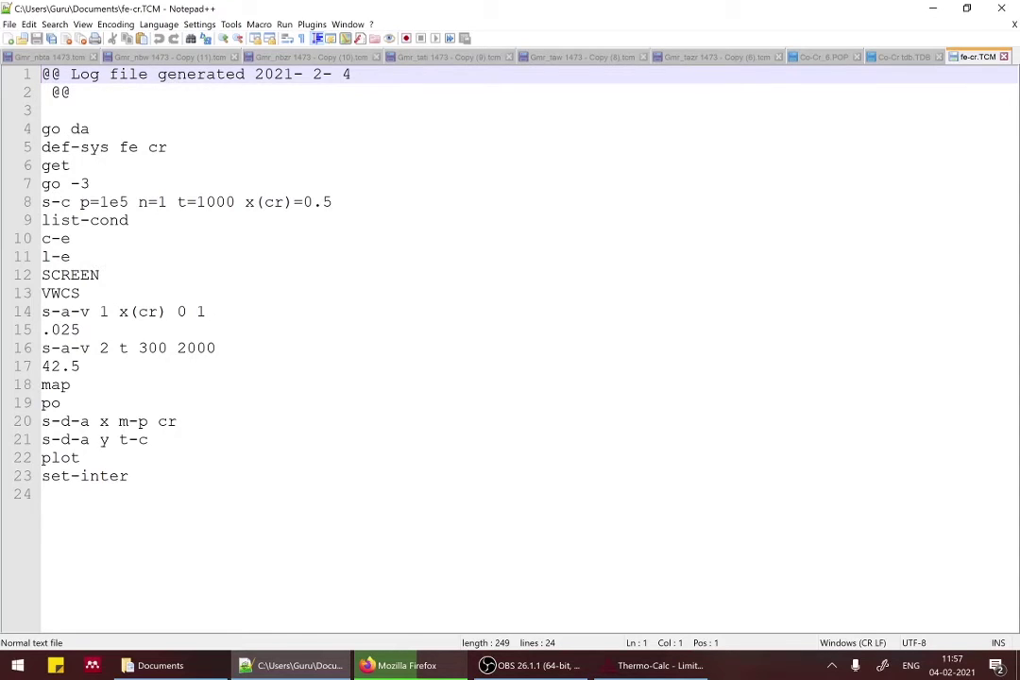
Step: Switch back to Thermo-Calc, add a second console and run the fe-cr.TCM file from Documents as a macro with the m command
key("alt+Tab")
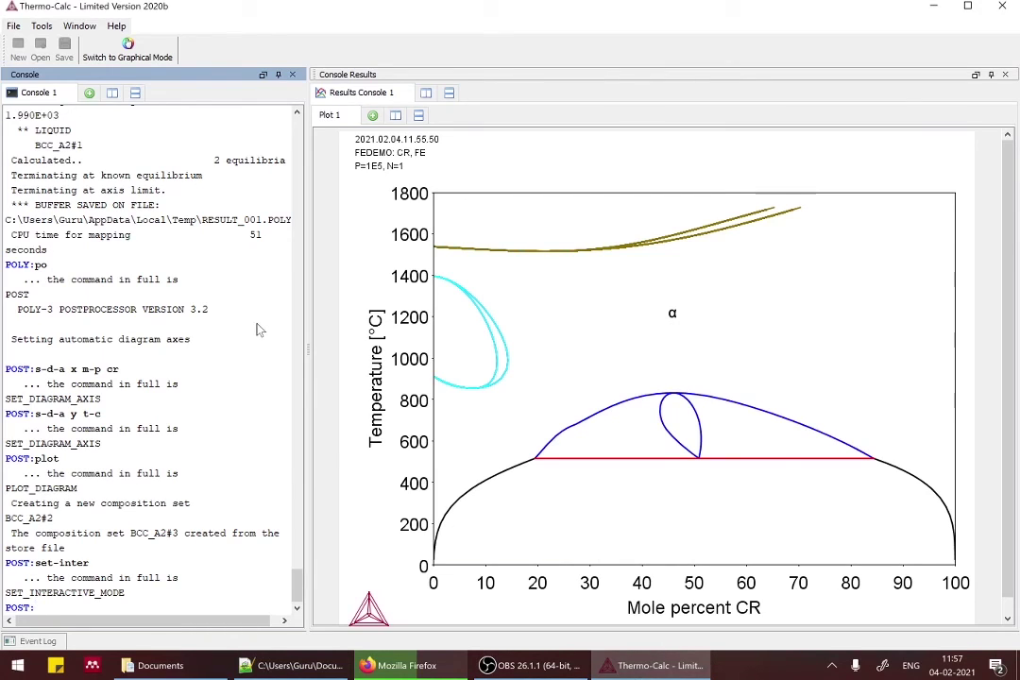
left_click(89, 94)
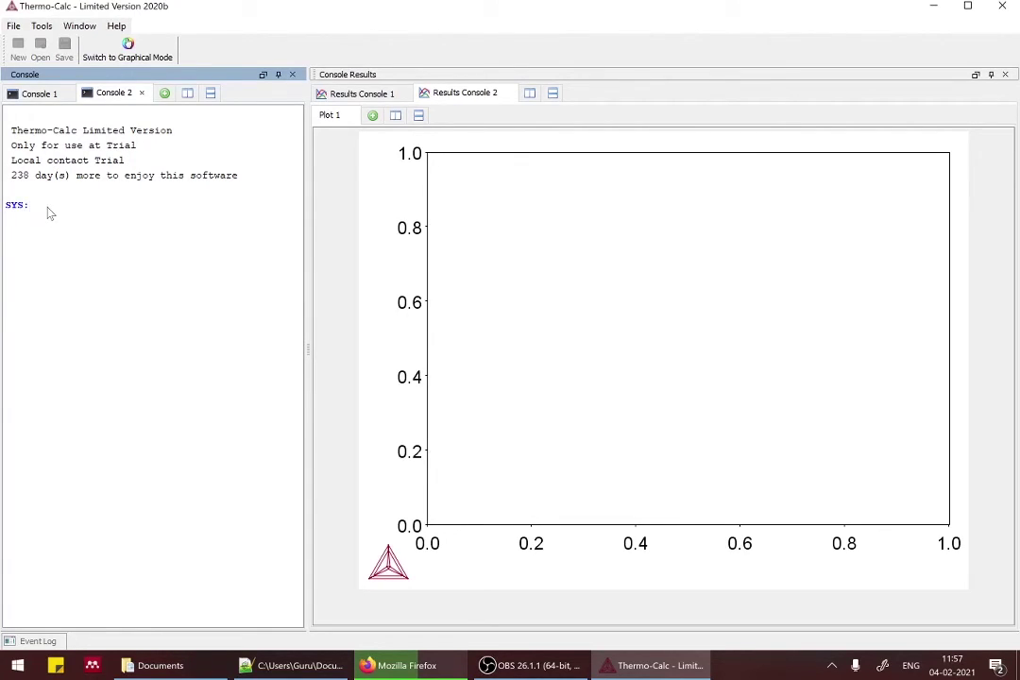
type("m")
key("Return")
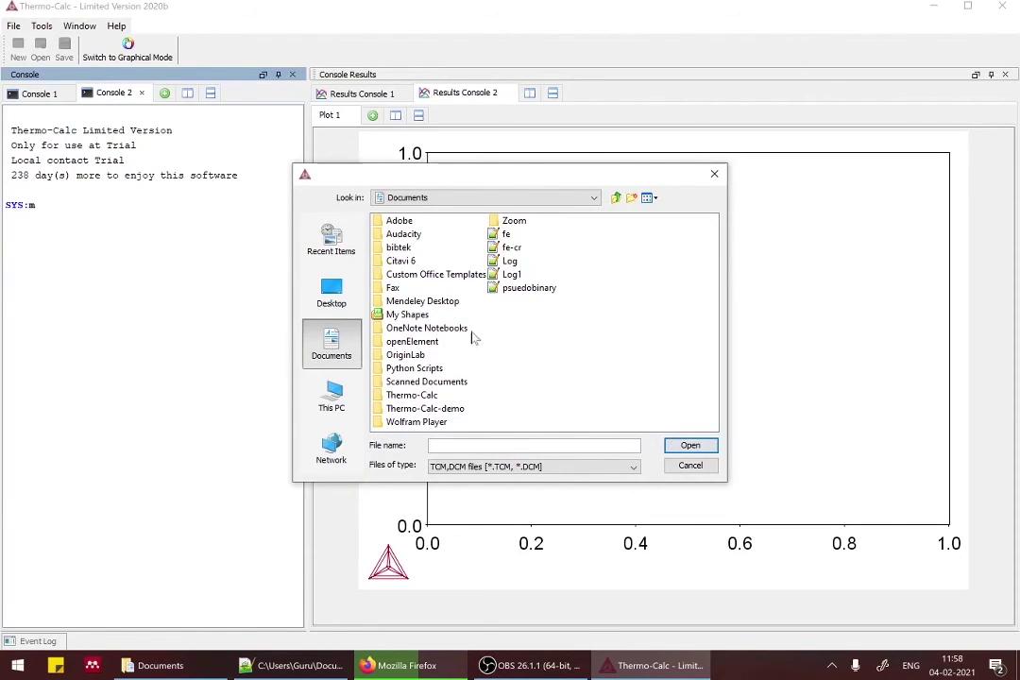
left_click(514, 248)
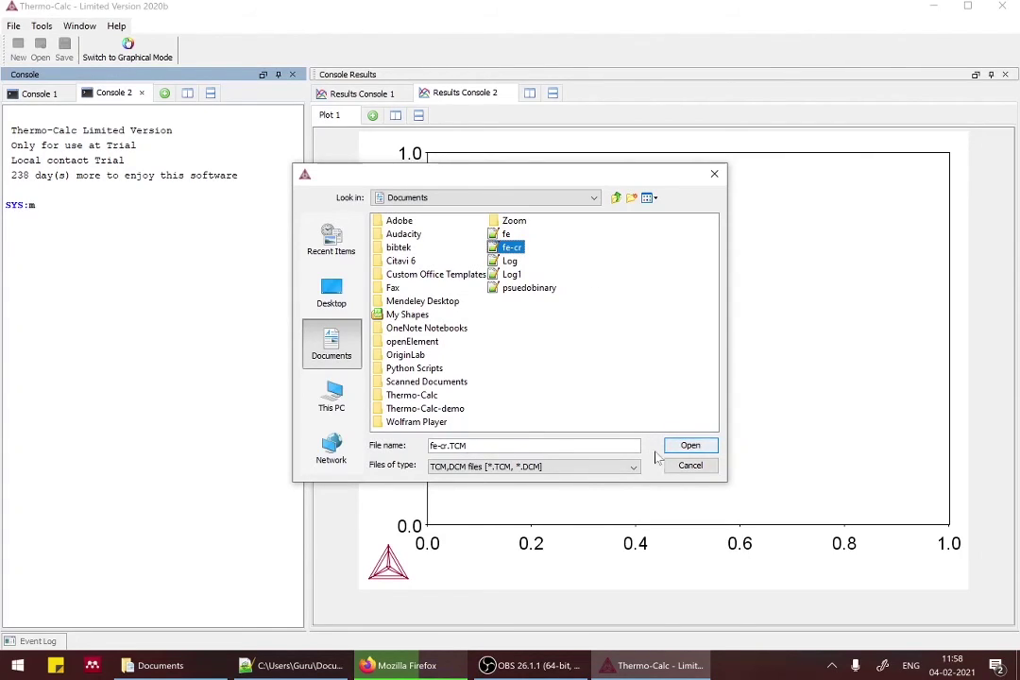
left_click(695, 447)
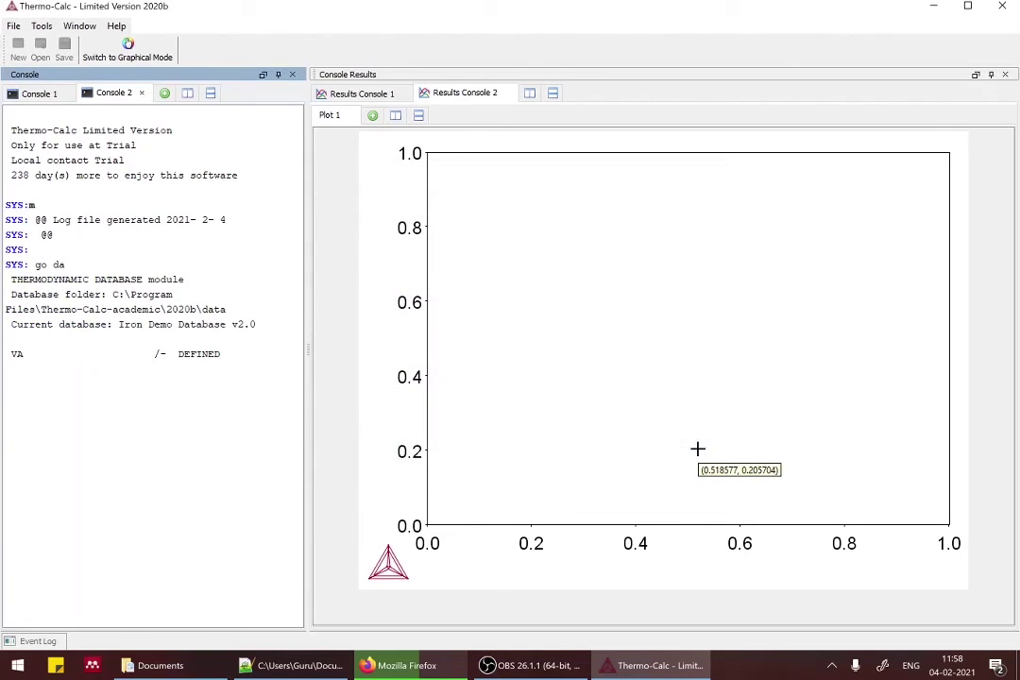